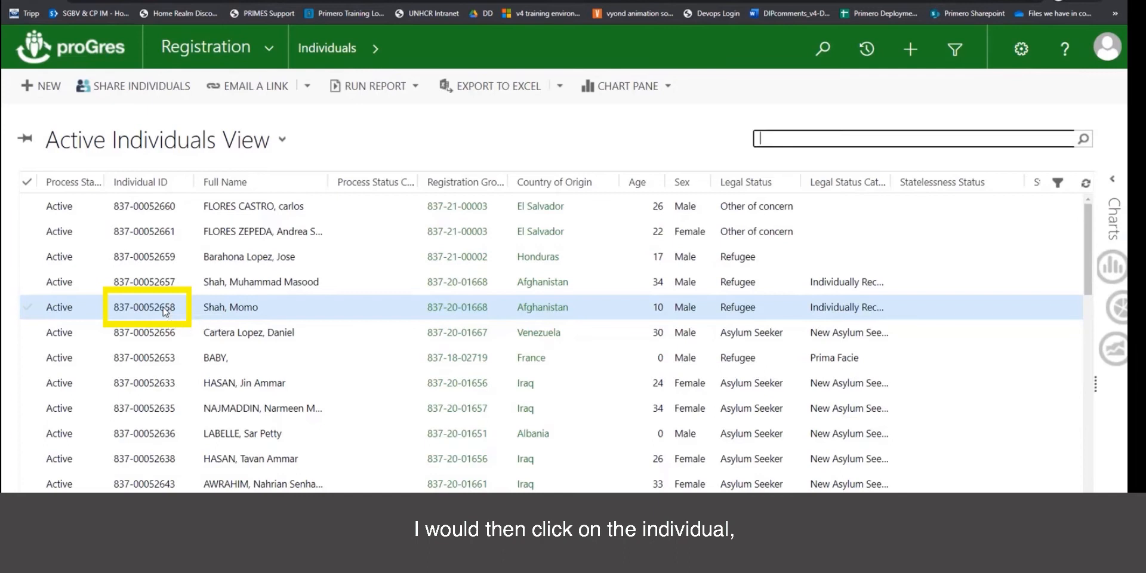
# Open the child's individual record from the Active Individuals View.
pyautogui.doubleClick(165, 309)
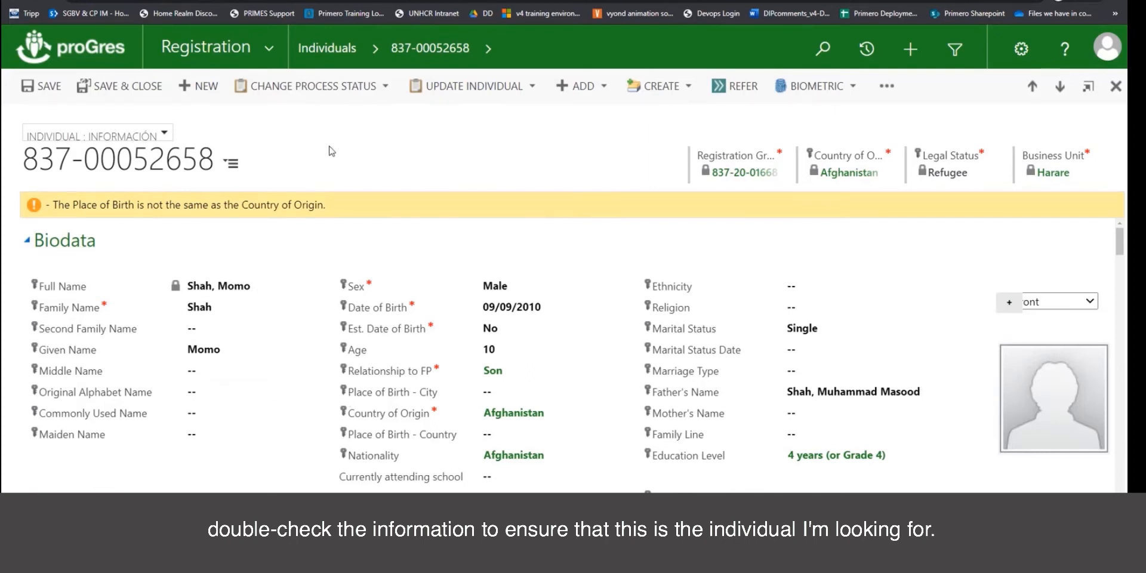
# Start a new Care Arrangement from the individual's ADD menu.
pyautogui.click(606, 88)
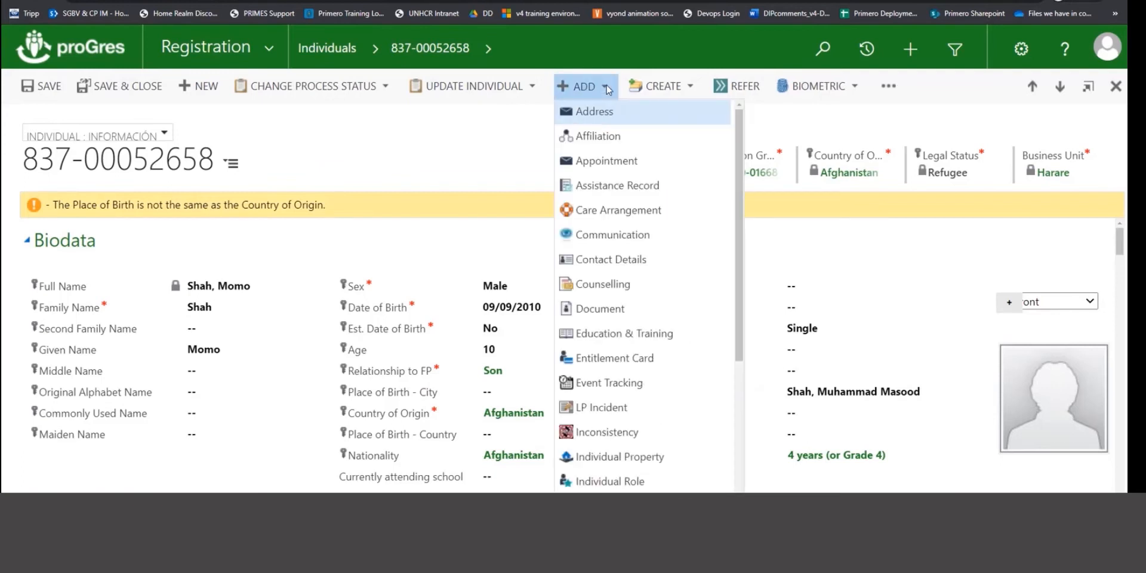
pyautogui.click(624, 213)
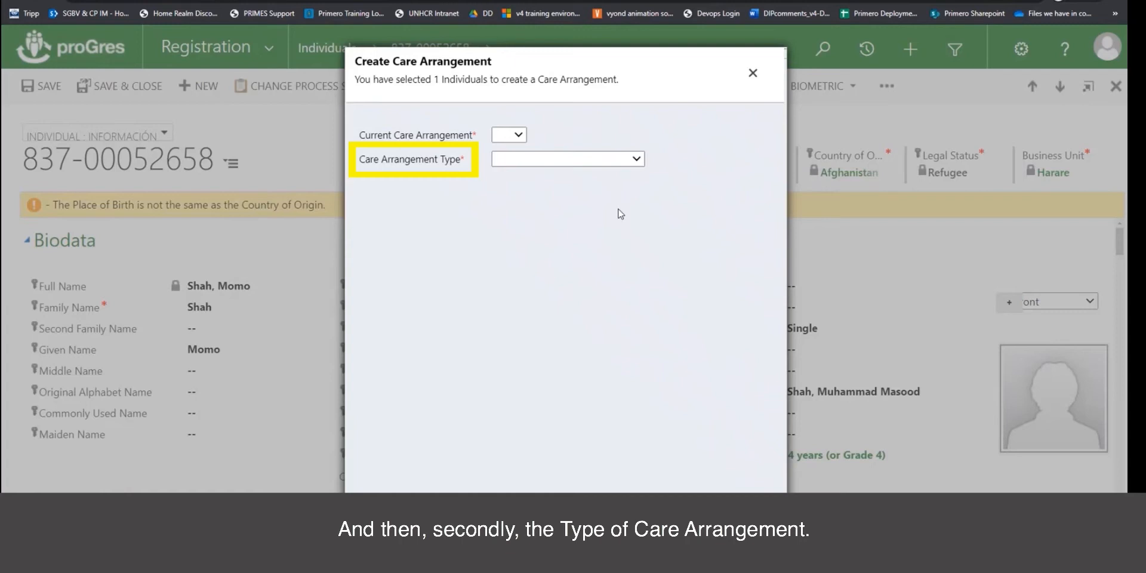
# Check the available Care Arrangement Type options.
pyautogui.click(637, 160)
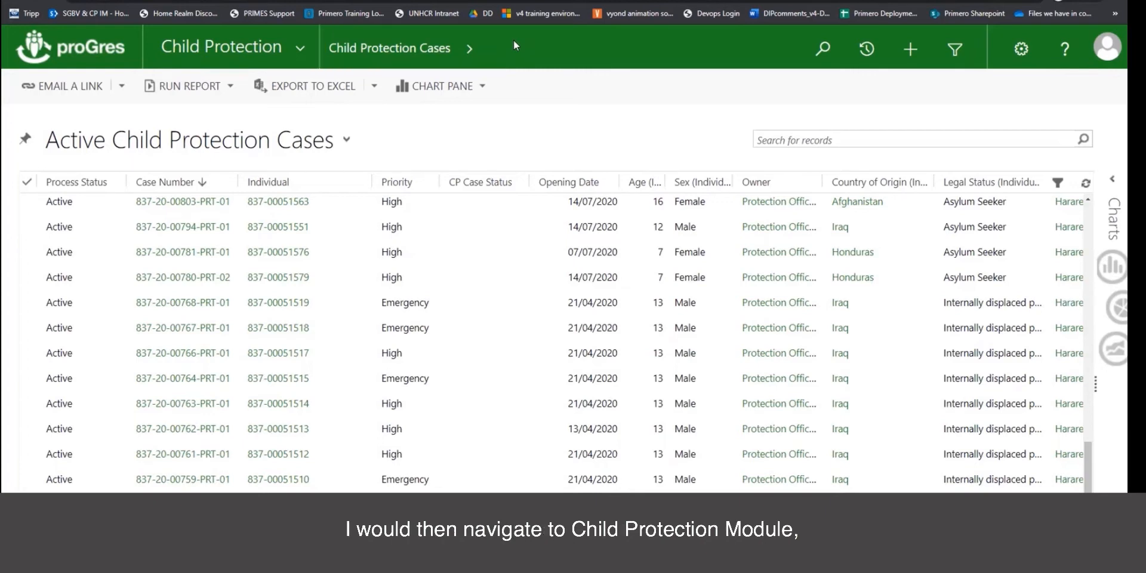
# Search the child protection cases by the child's case number and open the matching case.
pyautogui.click(302, 47)
pyautogui.click(244, 55)
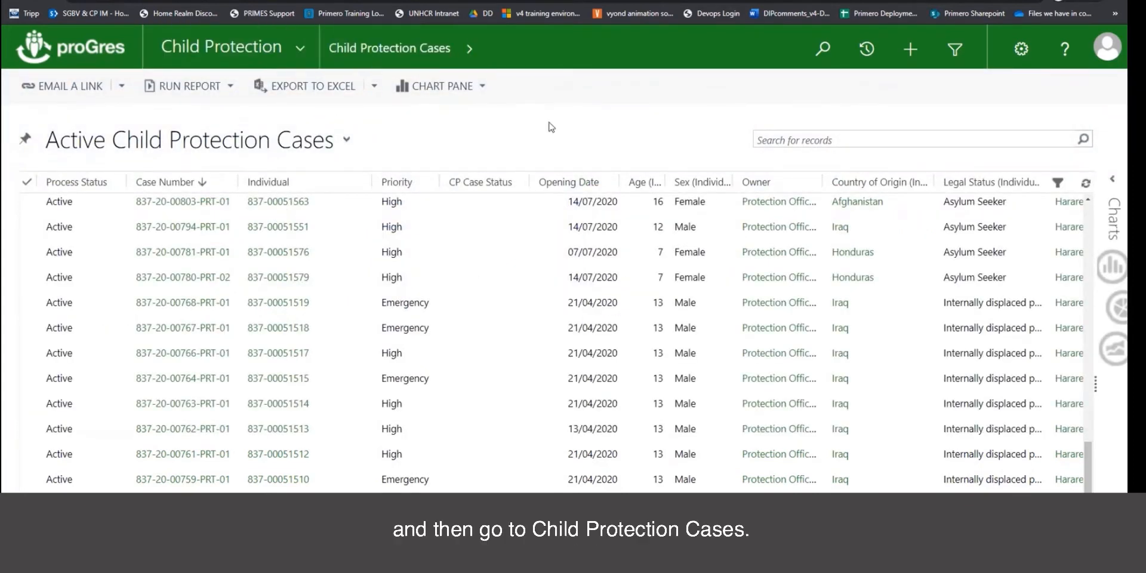
pyautogui.click(800, 144)
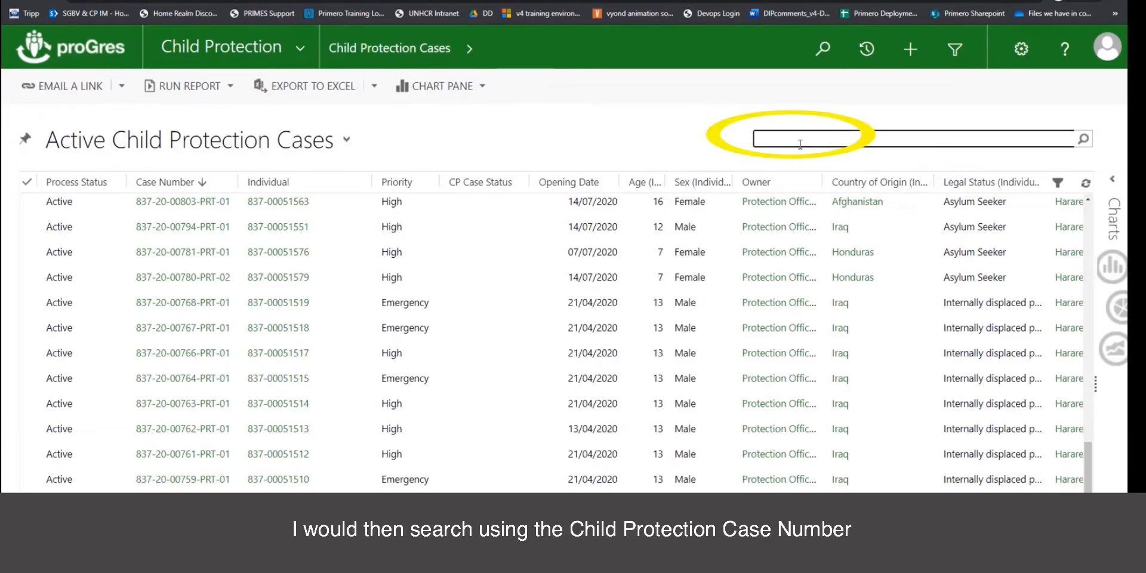
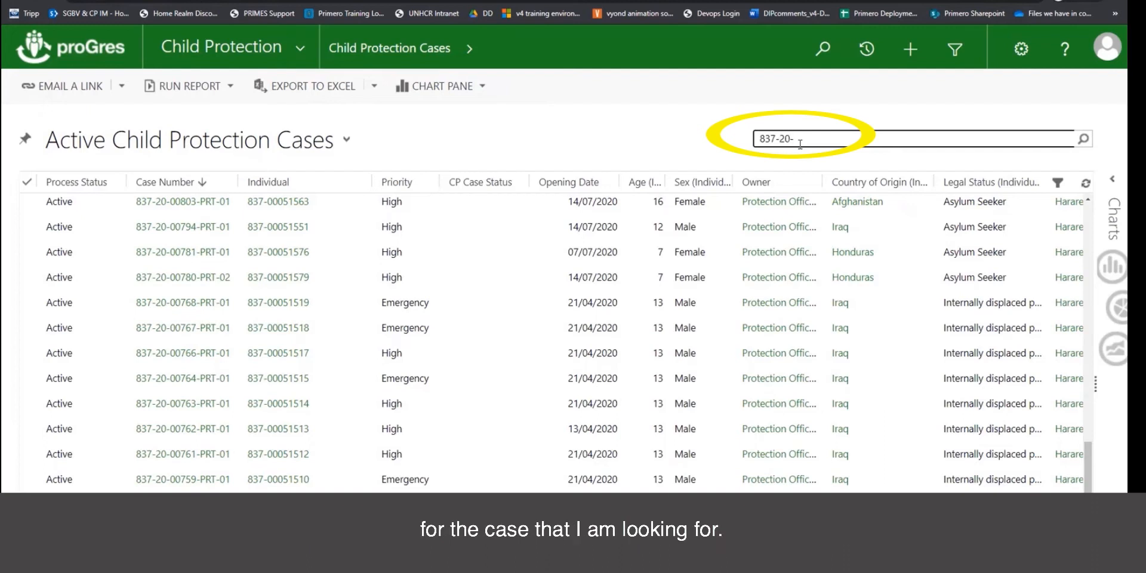
pyautogui.click(1084, 141)
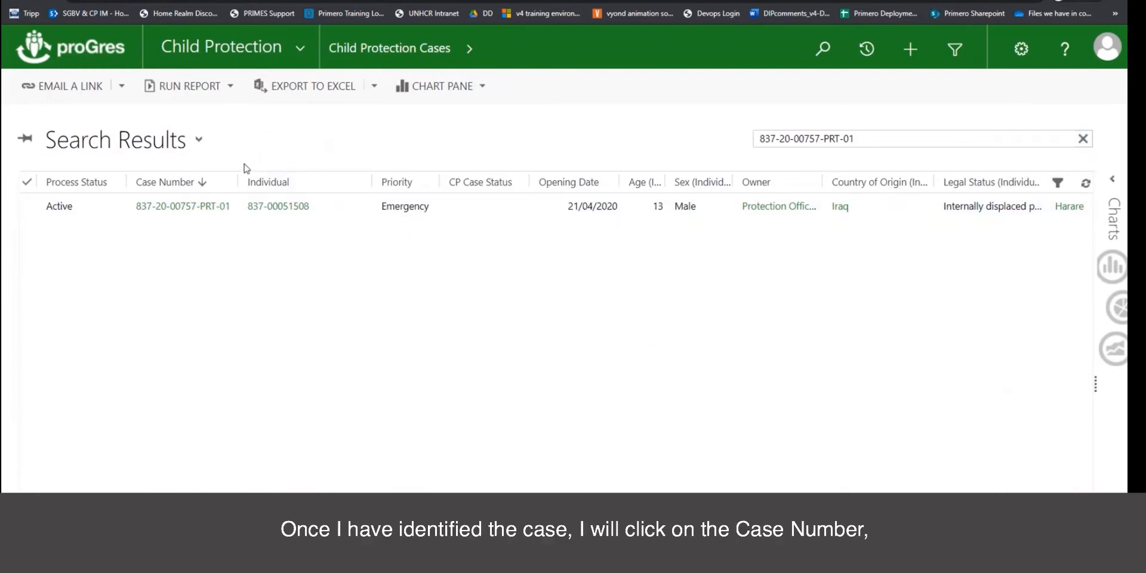
pyautogui.click(192, 210)
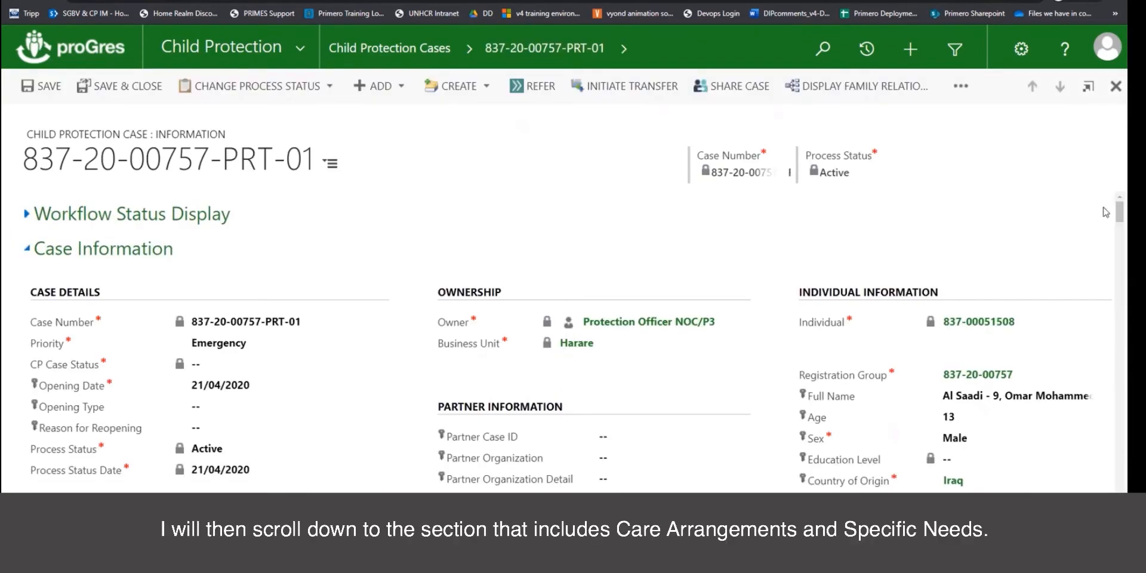
# Under Care Arrangements & Specific Needs, start a new Care Arrangement from ADD.
pyautogui.moveTo(1120, 215); pyautogui.dragTo(1121, 273)
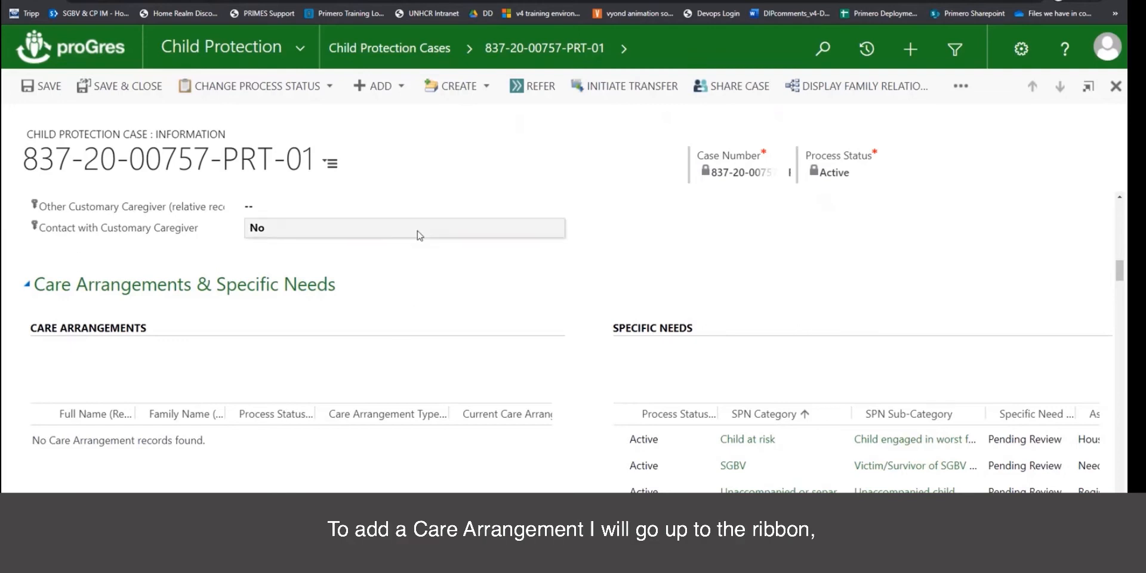
pyautogui.click(402, 92)
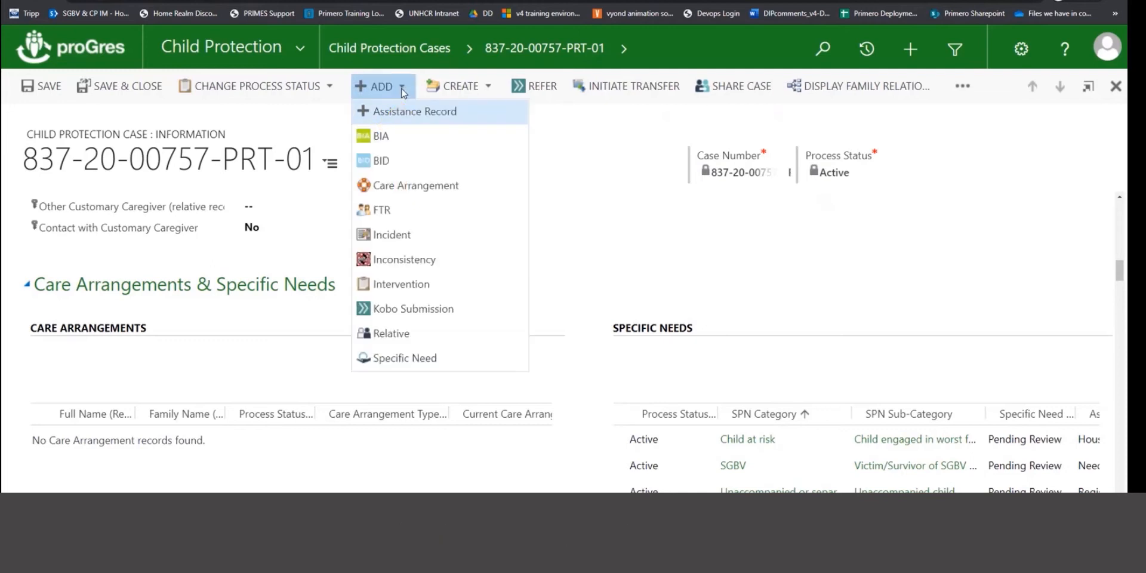
pyautogui.click(410, 186)
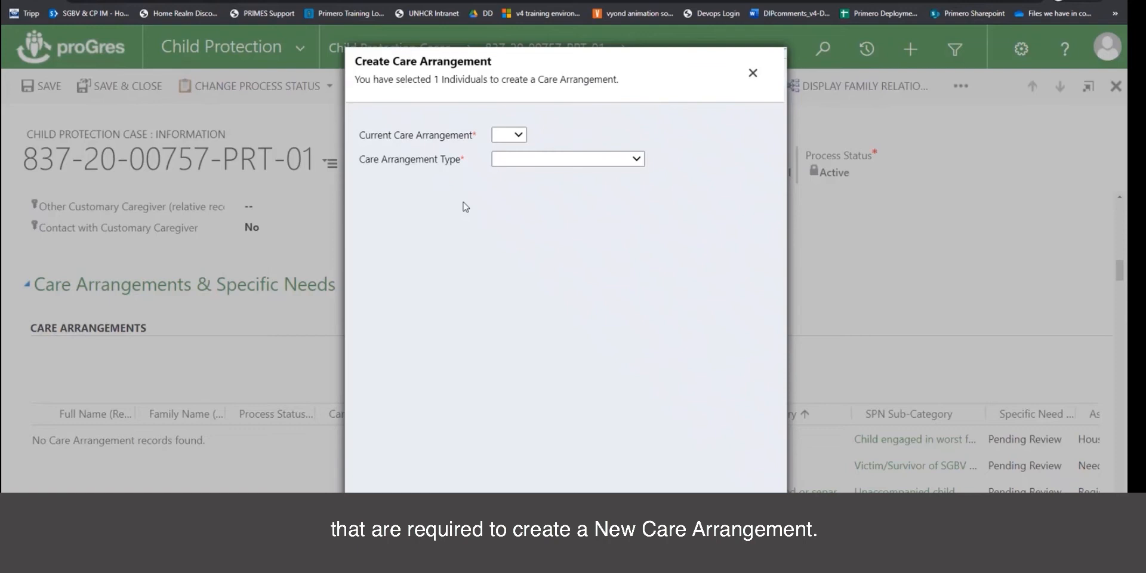
# Create the care arrangement with Current Care Arrangement Yes and type Institutional Care.
pyautogui.click(519, 135)
pyautogui.click(518, 173)
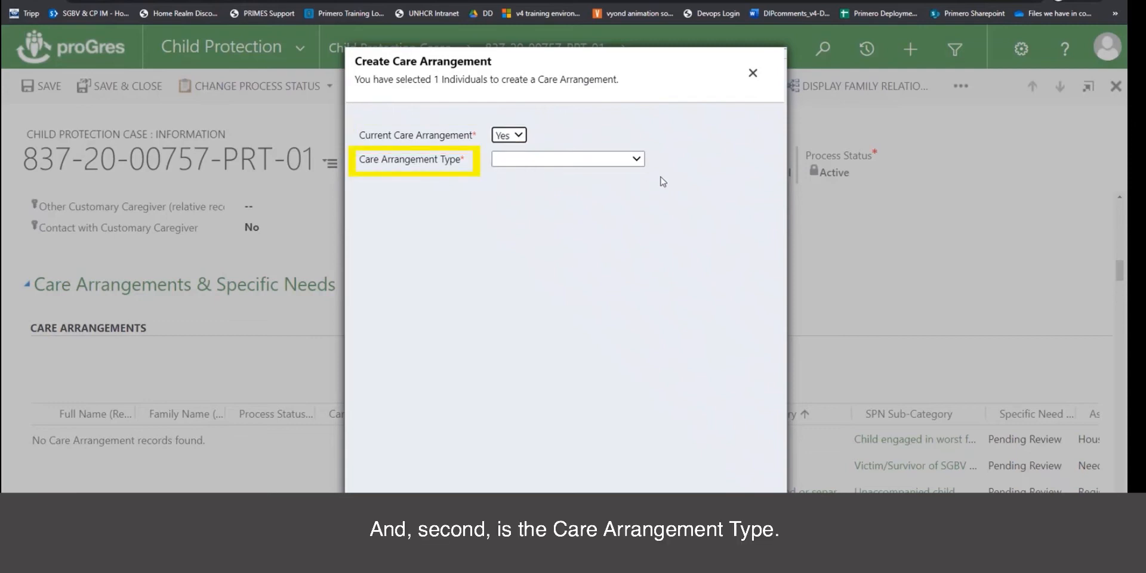
pyautogui.click(636, 158)
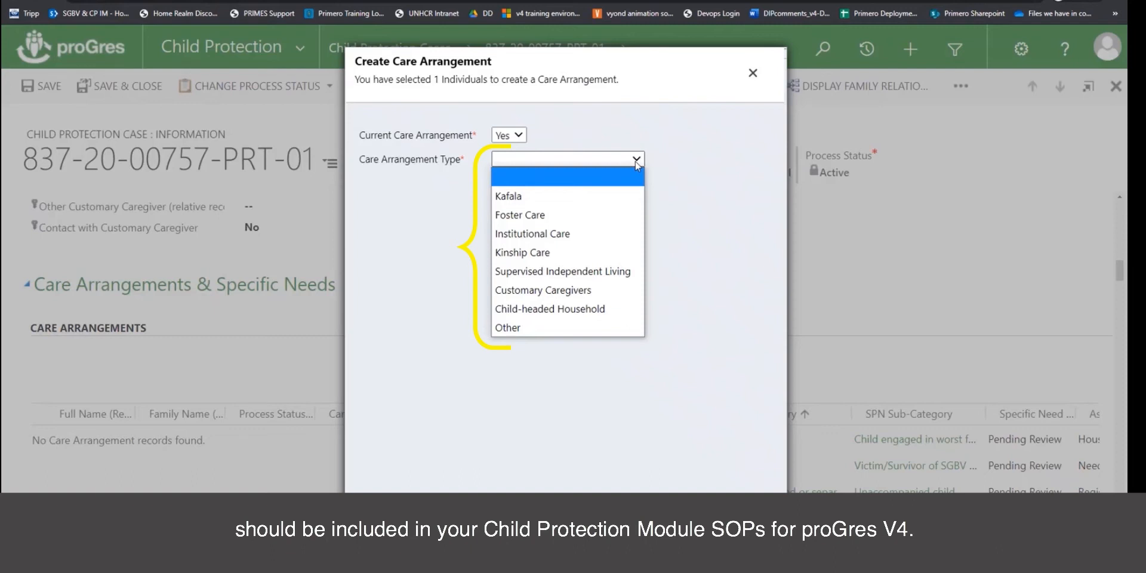
pyautogui.click(610, 239)
pyautogui.click(680, 523)
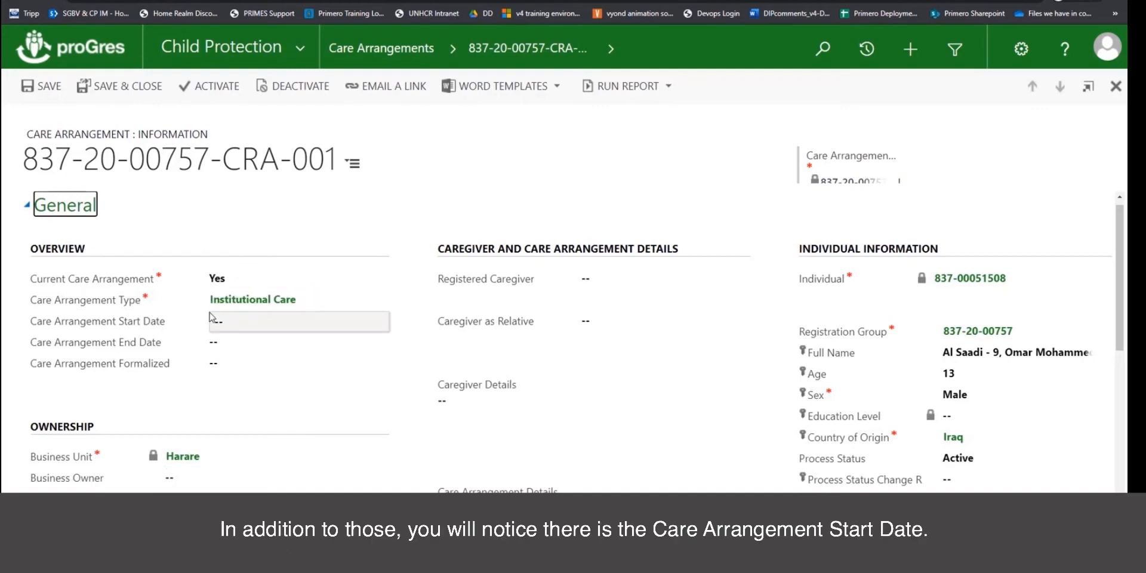
pyautogui.click(259, 323)
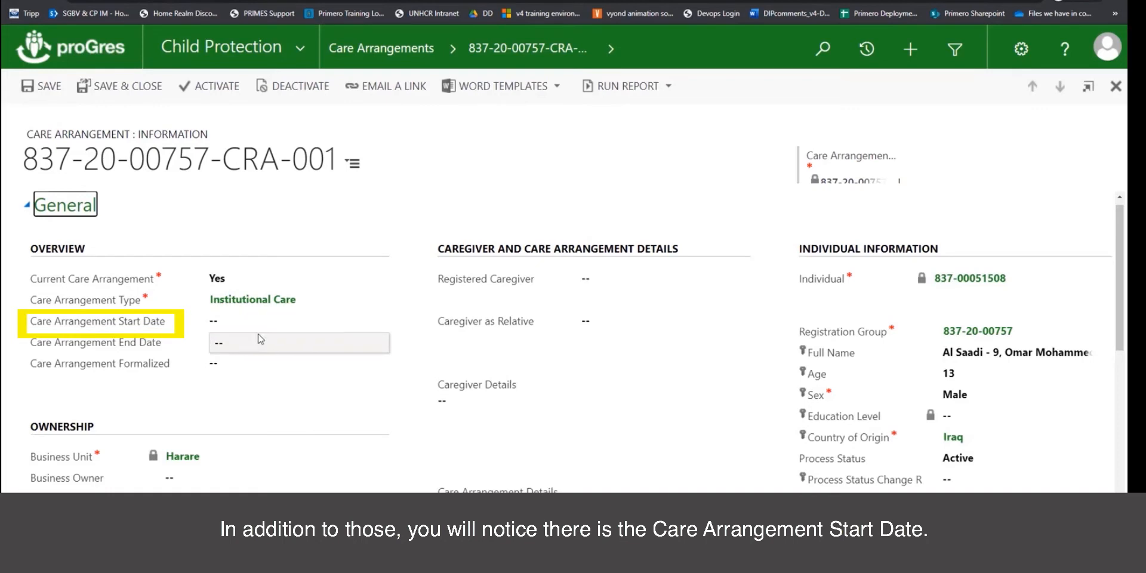
pyautogui.click(361, 321)
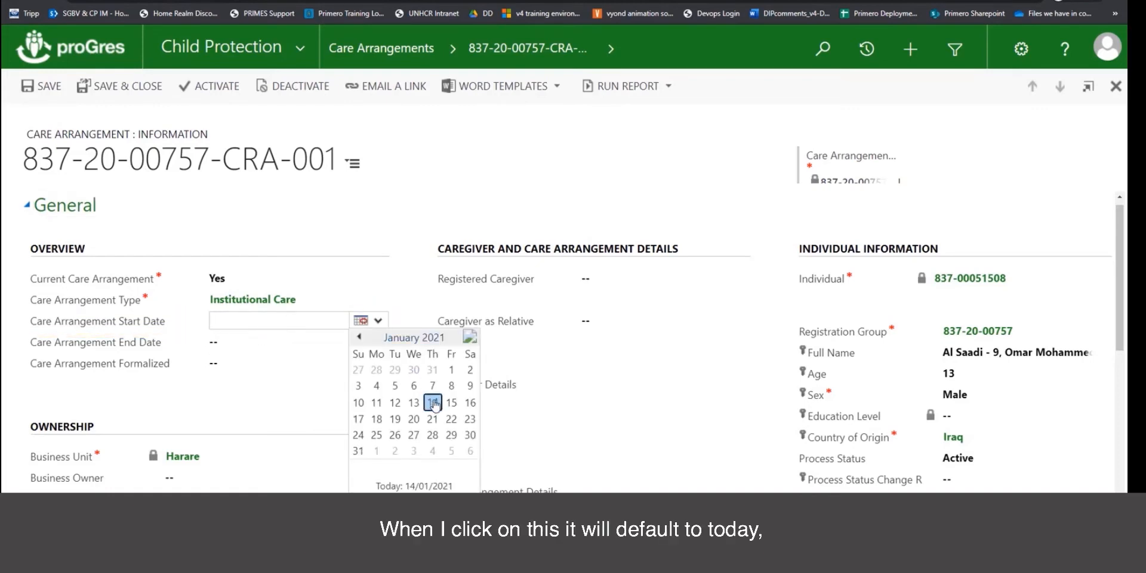
pyautogui.click(433, 403)
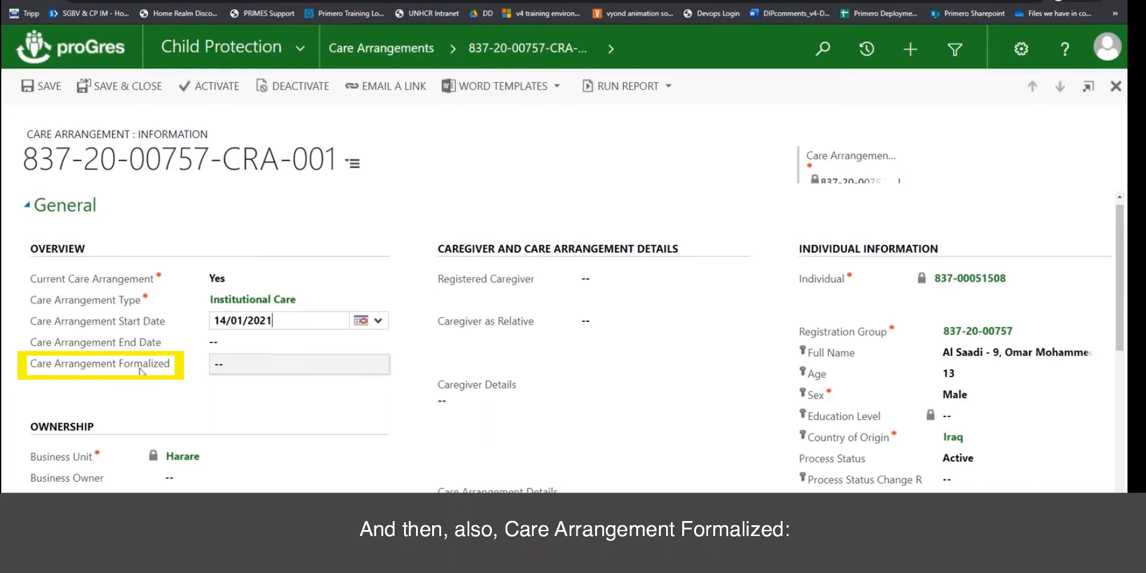
pyautogui.click(291, 369)
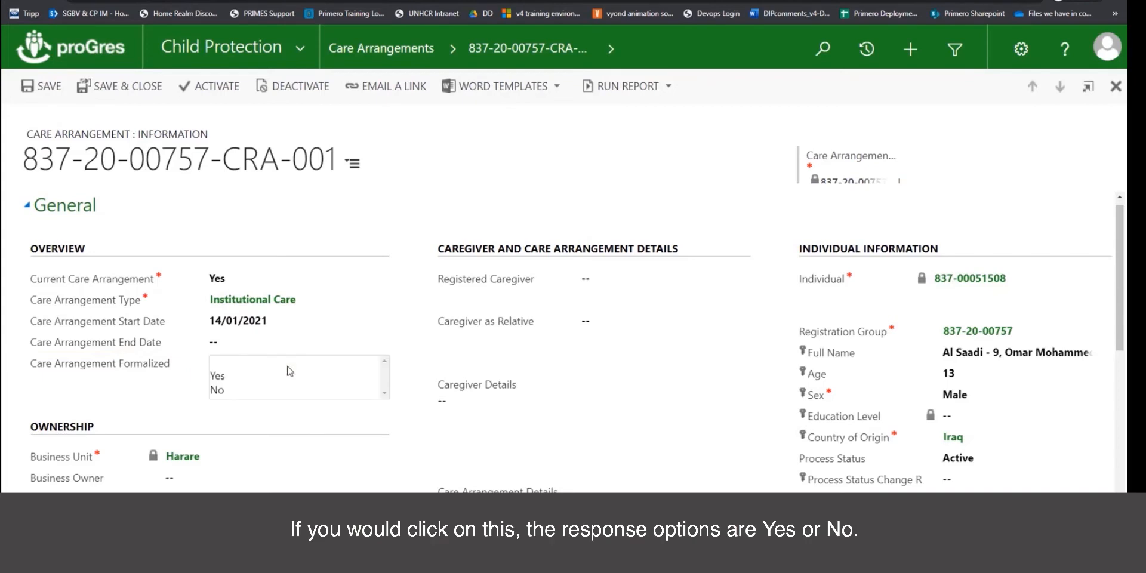
pyautogui.click(187, 413)
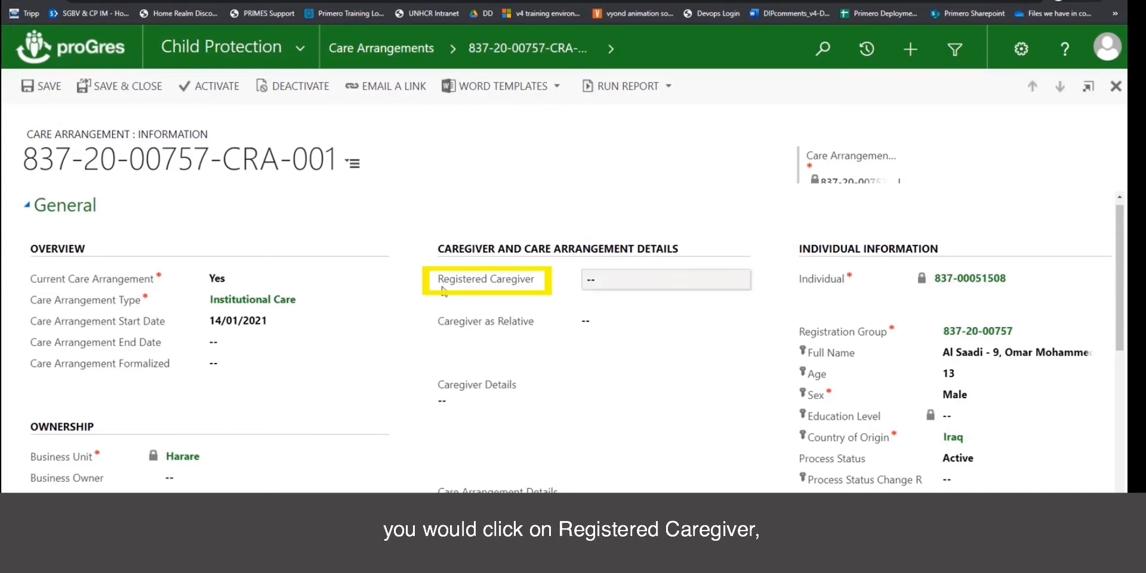
# Look up registered caregivers, then open the child's record through the Individual ID link.
pyautogui.click(621, 281)
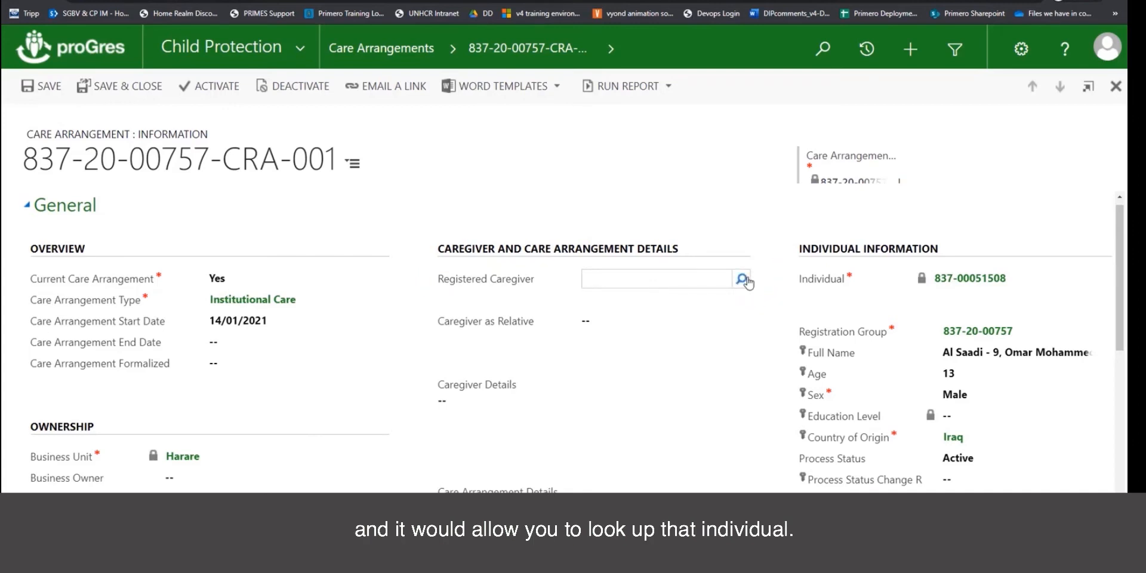
pyautogui.click(748, 283)
pyautogui.click(428, 339)
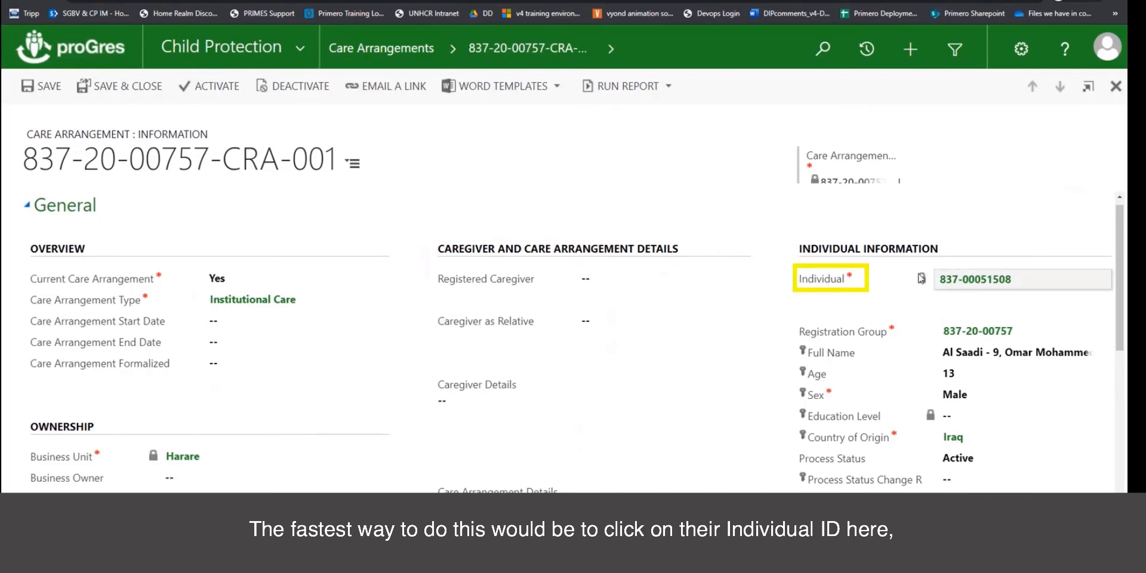
pyautogui.click(992, 282)
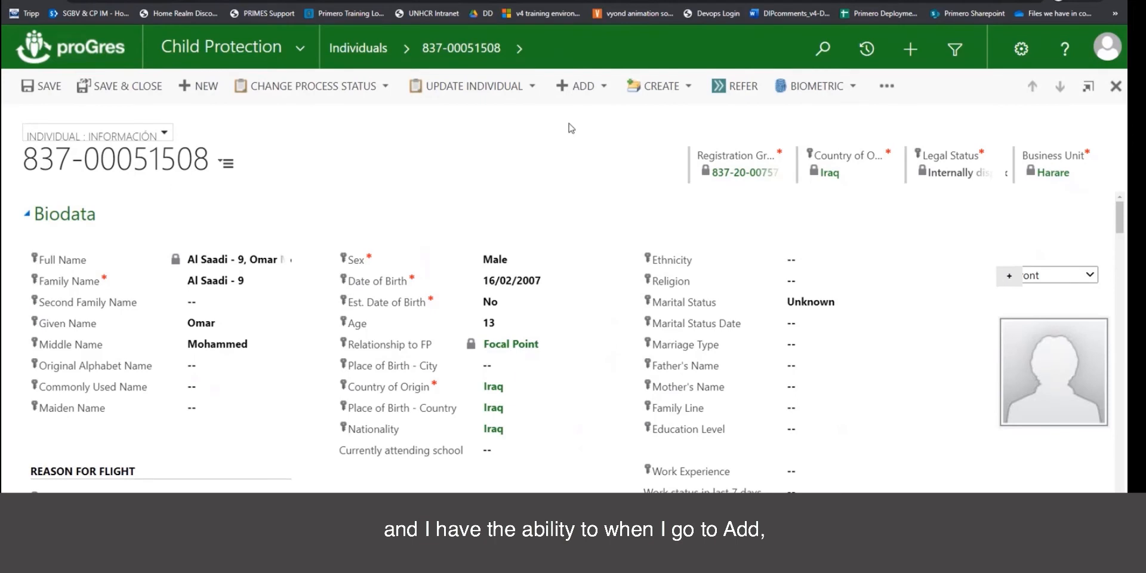
# Start adding a Relative from the individual's ADD menu.
pyautogui.click(605, 88)
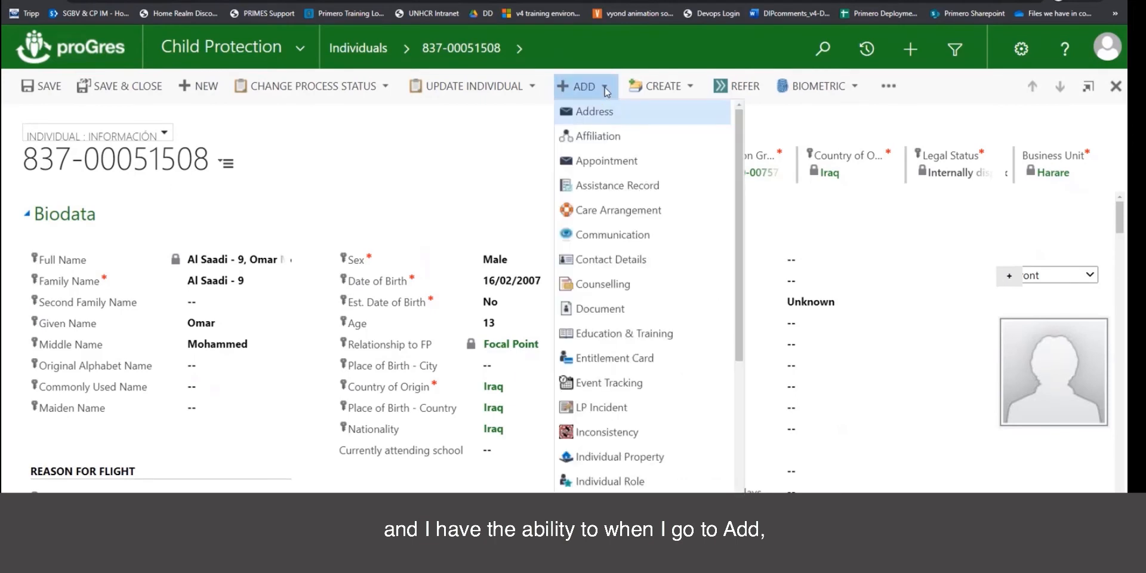
pyautogui.scroll(-5, 607, 306)
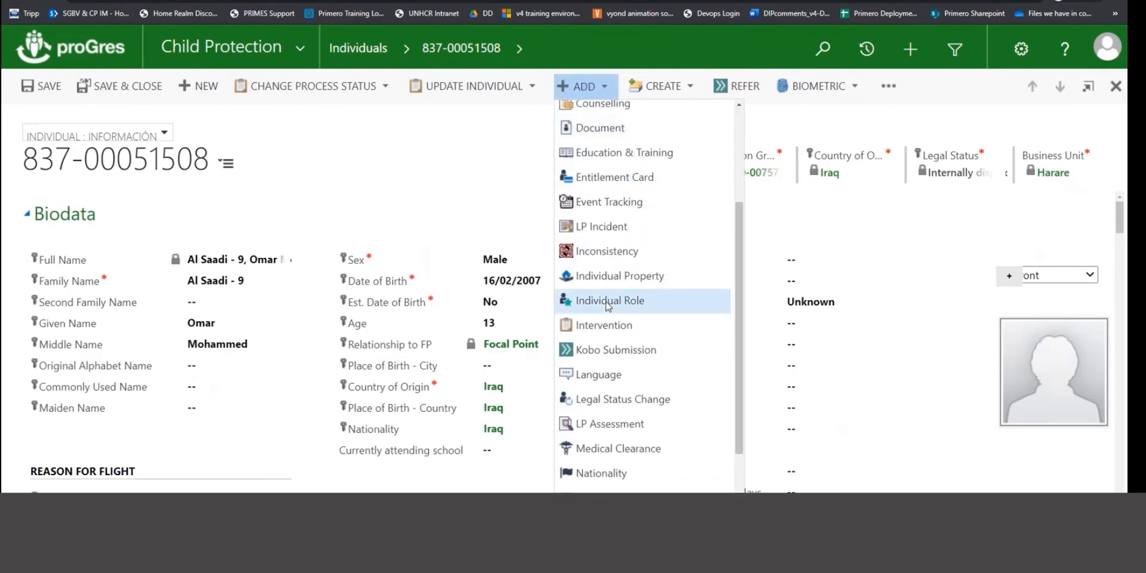
pyautogui.scroll(-1, 608, 306)
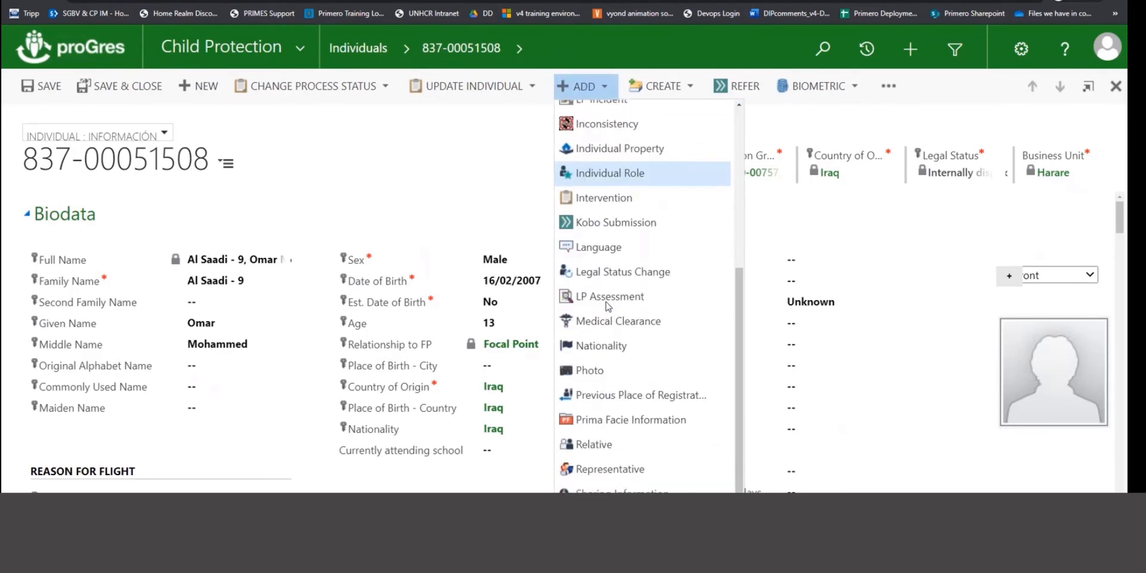
pyautogui.click(606, 446)
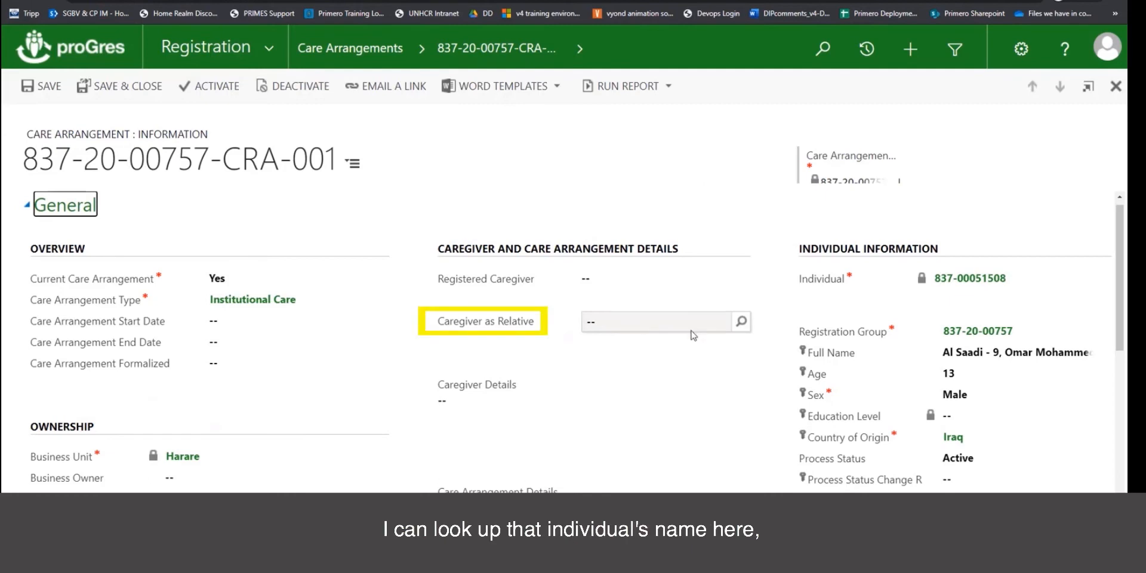
pyautogui.click(741, 321)
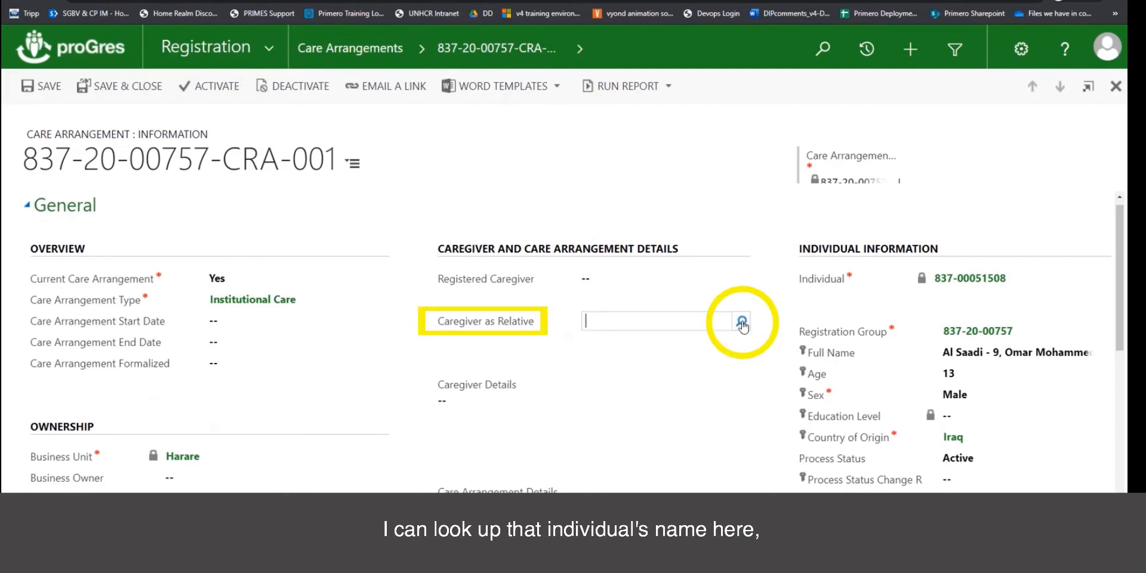
pyautogui.click(476, 358)
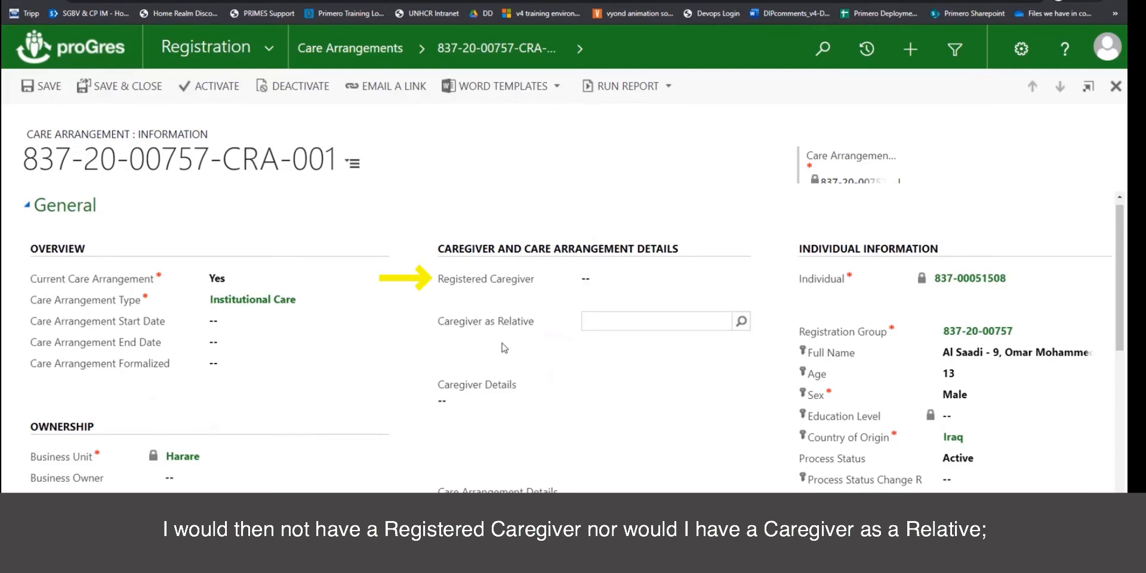
pyautogui.click(484, 398)
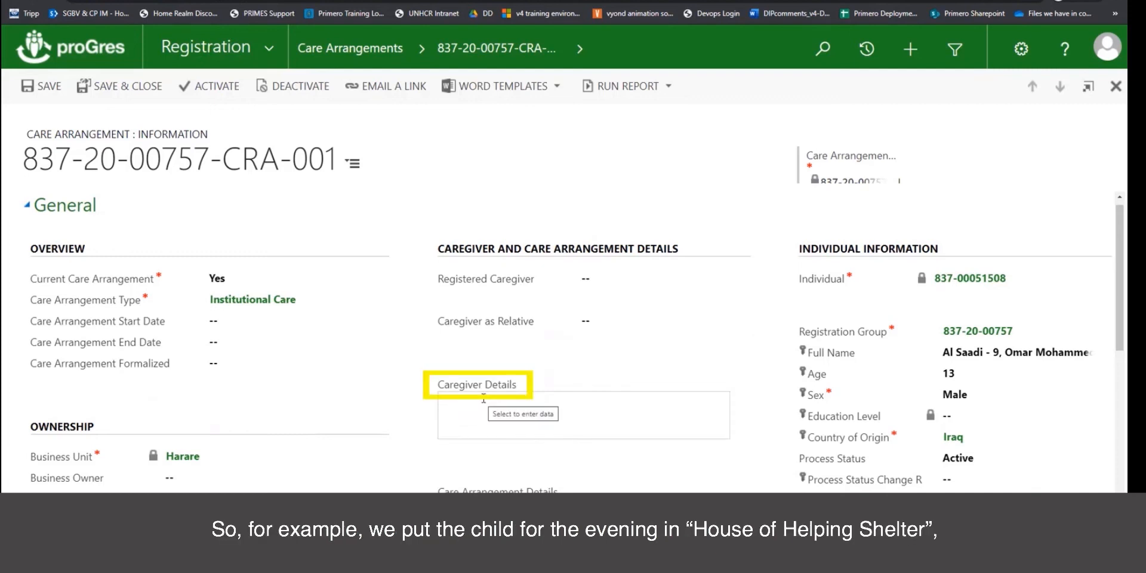
# Enter 'House of Helping Shelter' as caregiver and begin the stay explanation in Care Arrangement Details.
pyautogui.write('H')
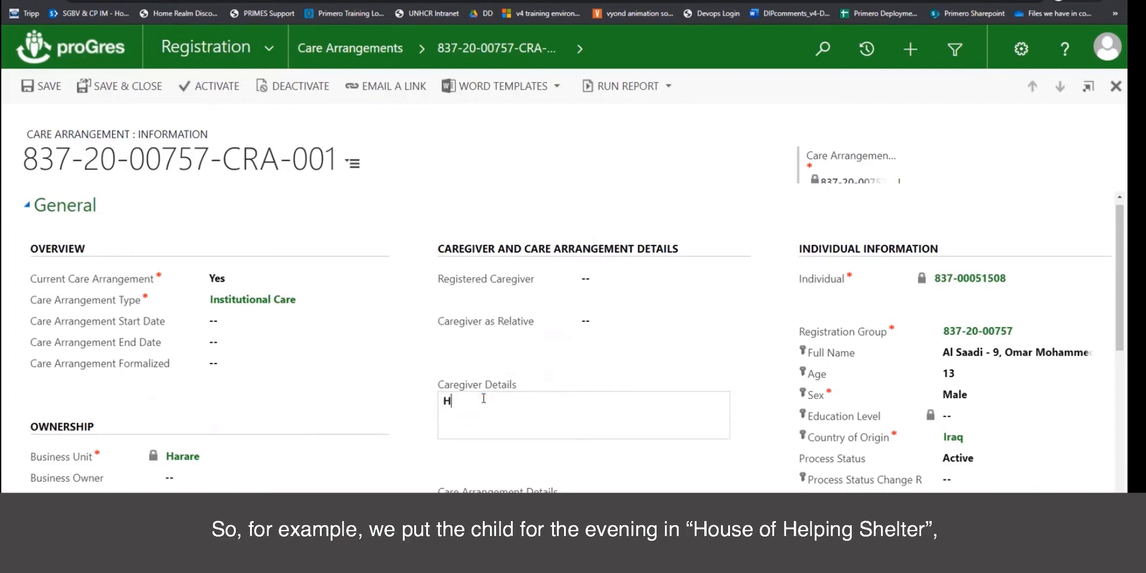
pyautogui.write('ouse of Helping Shelter')
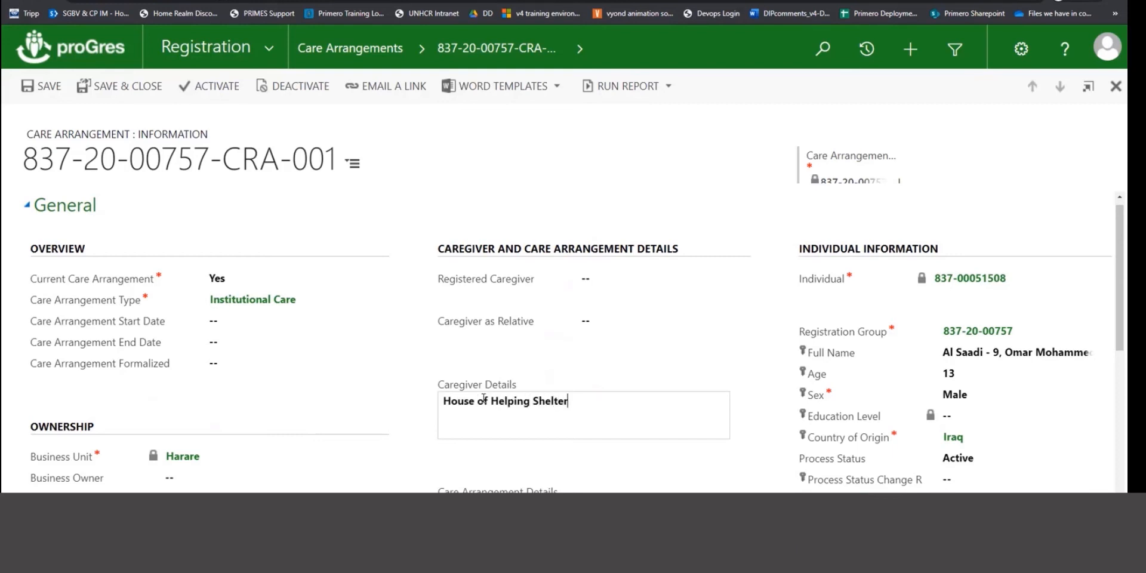
pyautogui.scroll(-1, 484, 398)
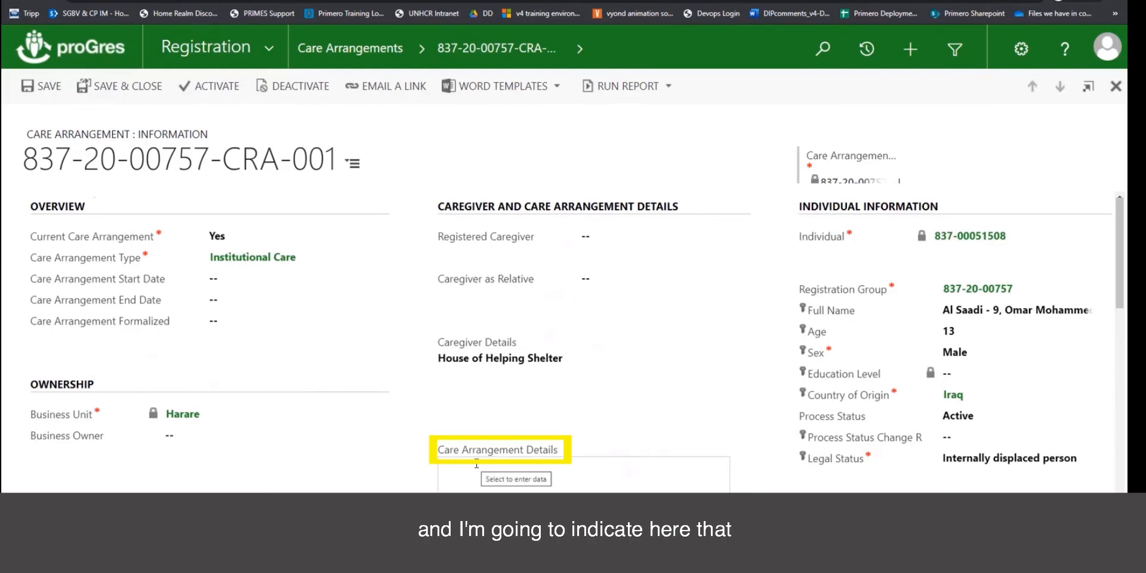
pyautogui.click(476, 464)
pyautogui.write('The ch')
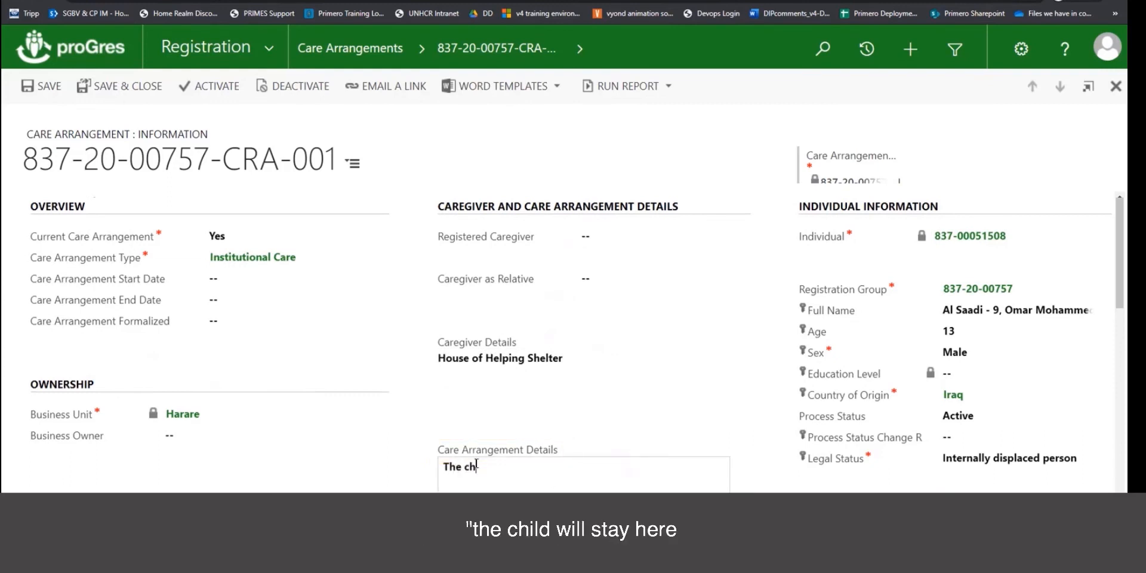
pyautogui.write('ild will stay here until we')
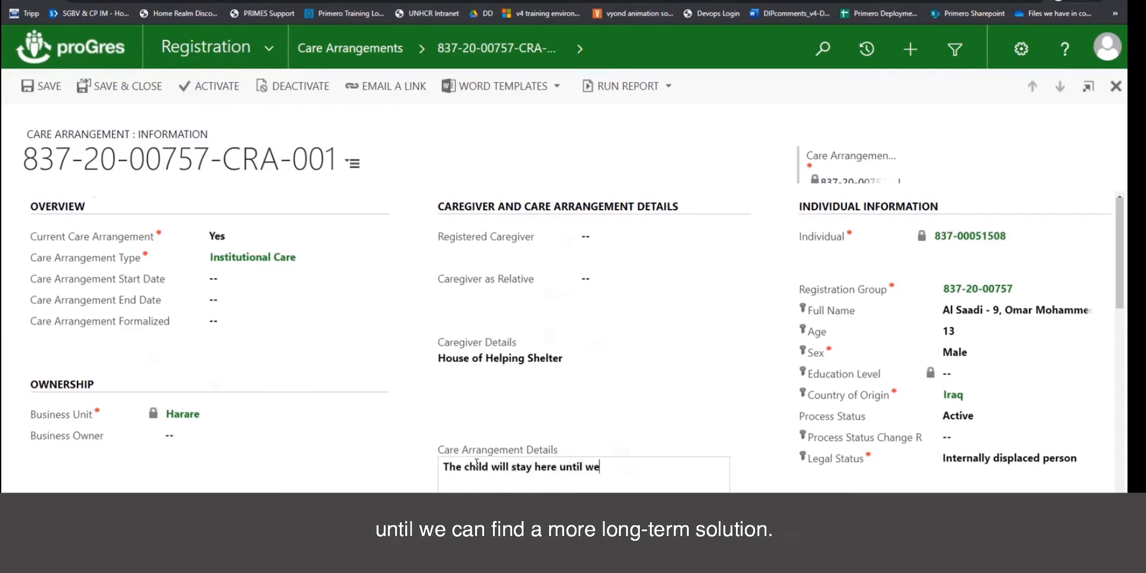
pyautogui.write(' can find a more long-term ')
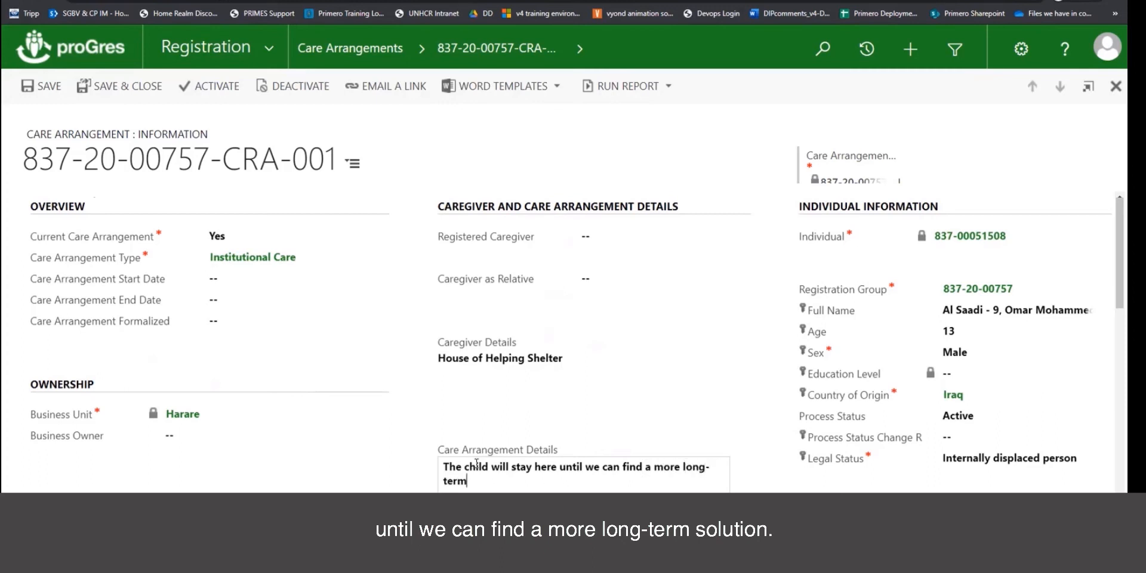
pyautogui.write('solution.  The chi')
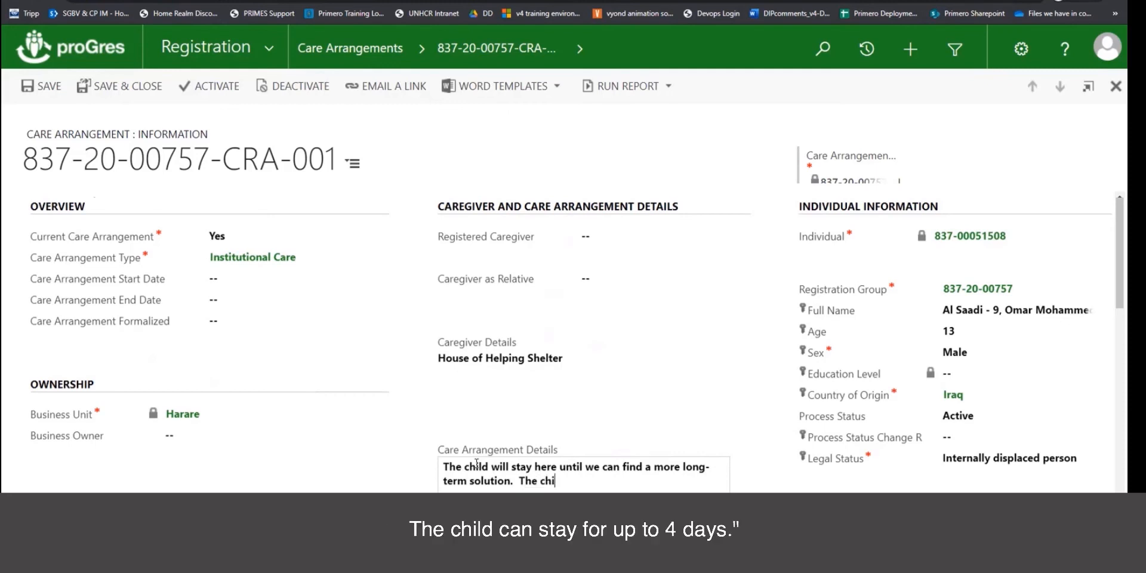
pyautogui.write('ld can stay for up to 4 days.')
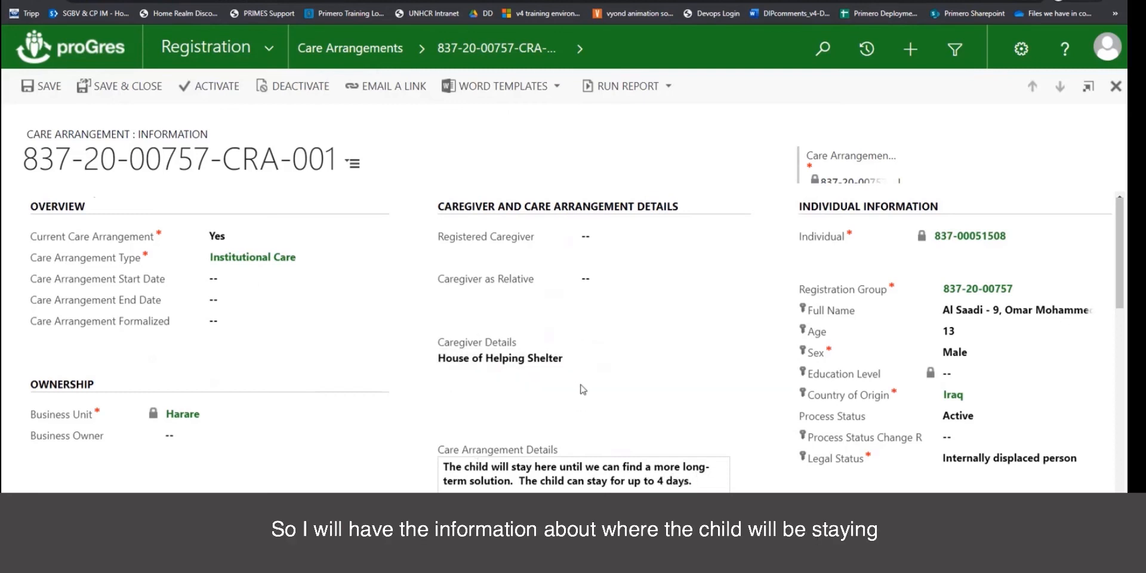
# Highlight the up-to-4-days part of the care arrangement details.
pyautogui.scroll(-1, 583, 389)
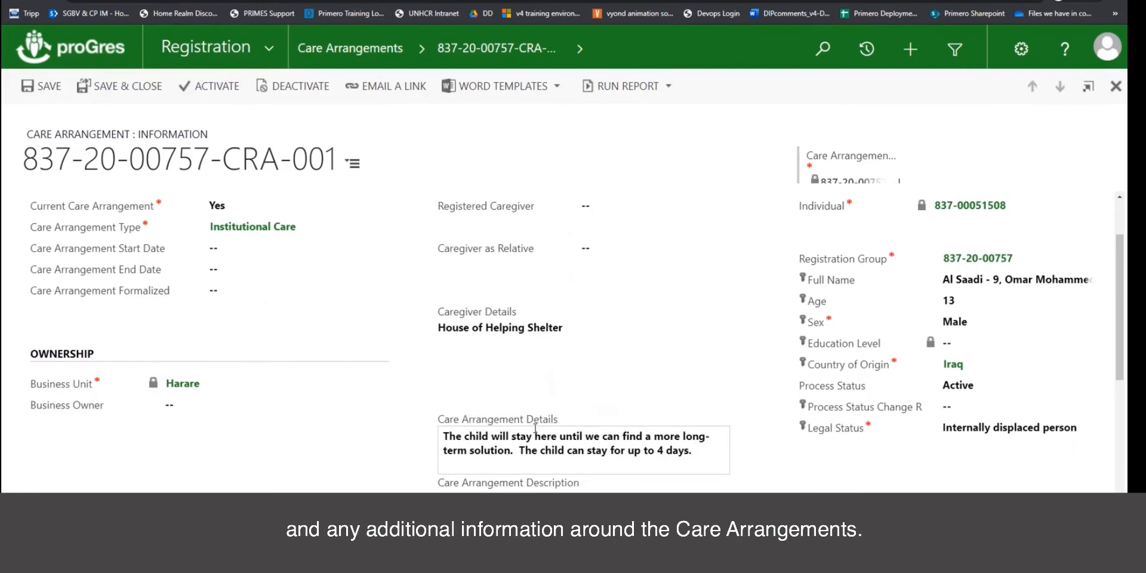
pyautogui.moveTo(695, 453); pyautogui.dragTo(579, 459)
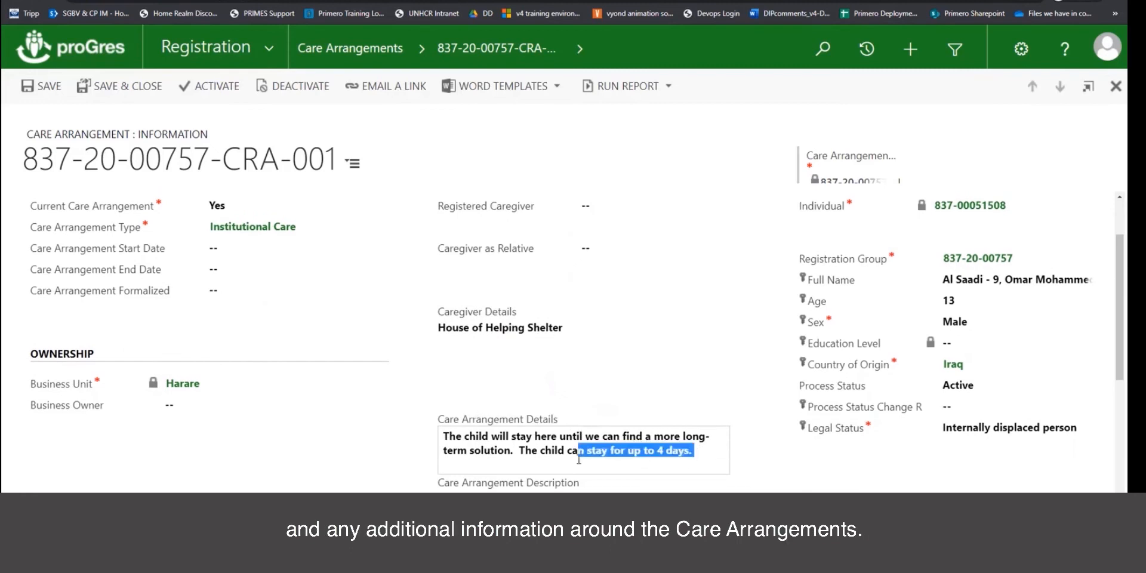
pyautogui.scroll(-2, 608, 474)
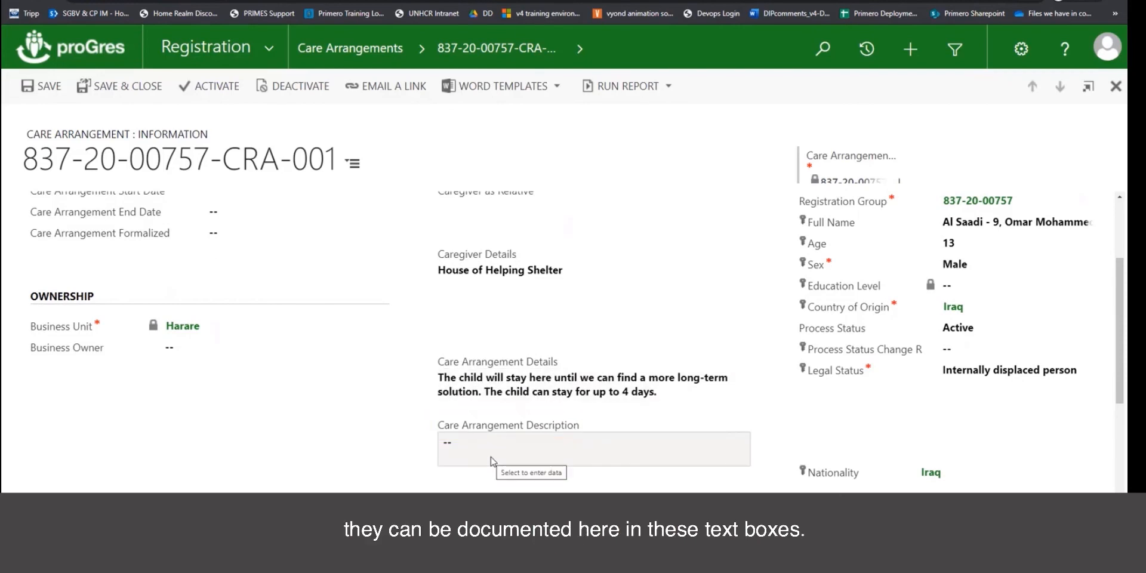
pyautogui.scroll(3, 490, 461)
# Set the start date to 14/01/2021 and Care Arrangement Formalized to Yes.
pyautogui.click(217, 305)
pyautogui.click(360, 299)
pyautogui.click(430, 378)
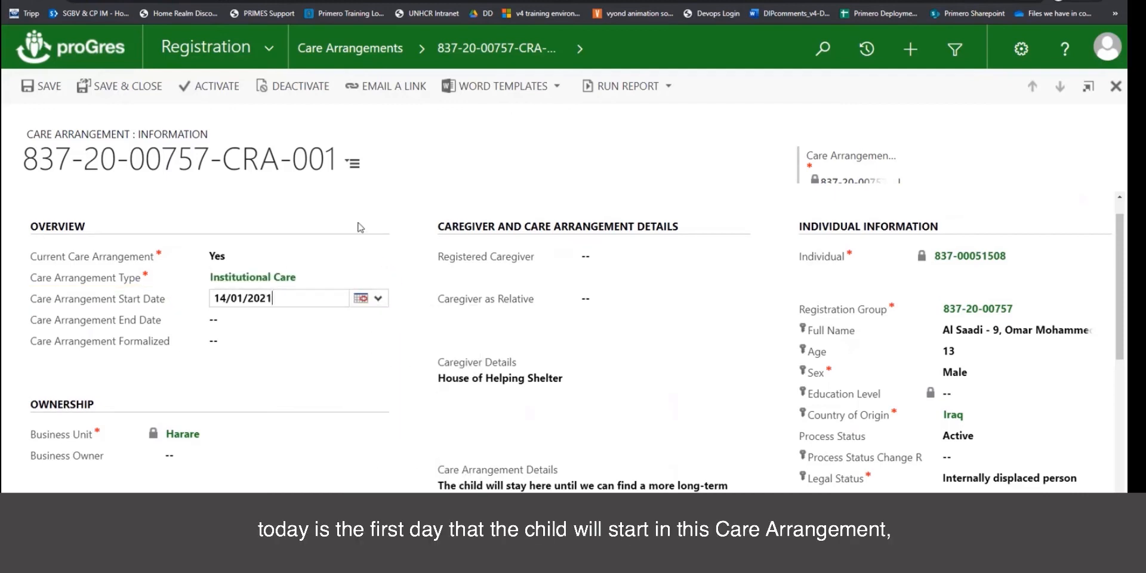
pyautogui.click(360, 196)
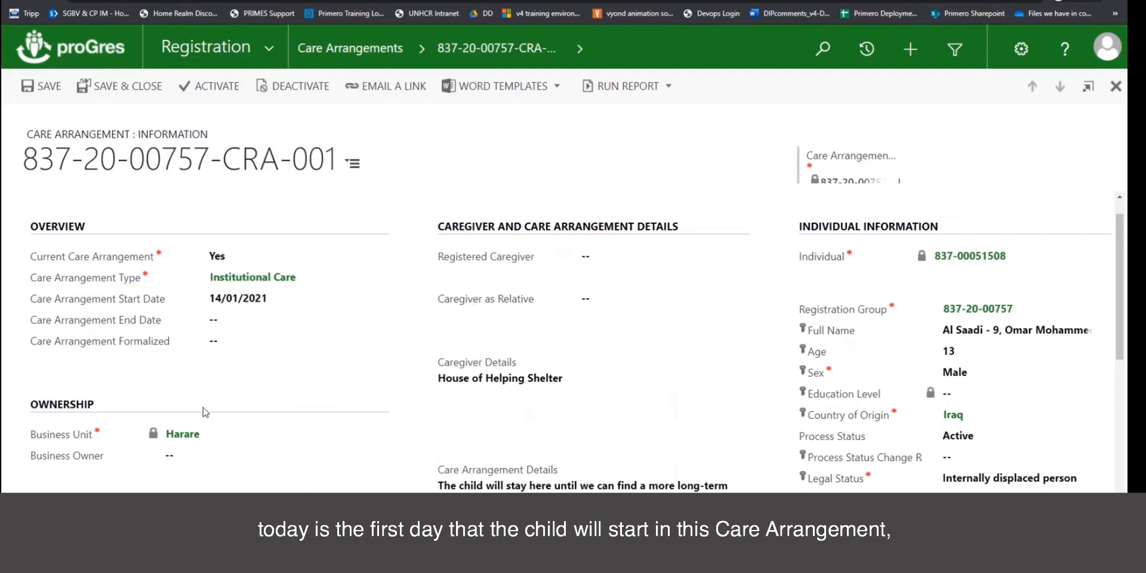
pyautogui.click(230, 342)
pyautogui.click(228, 356)
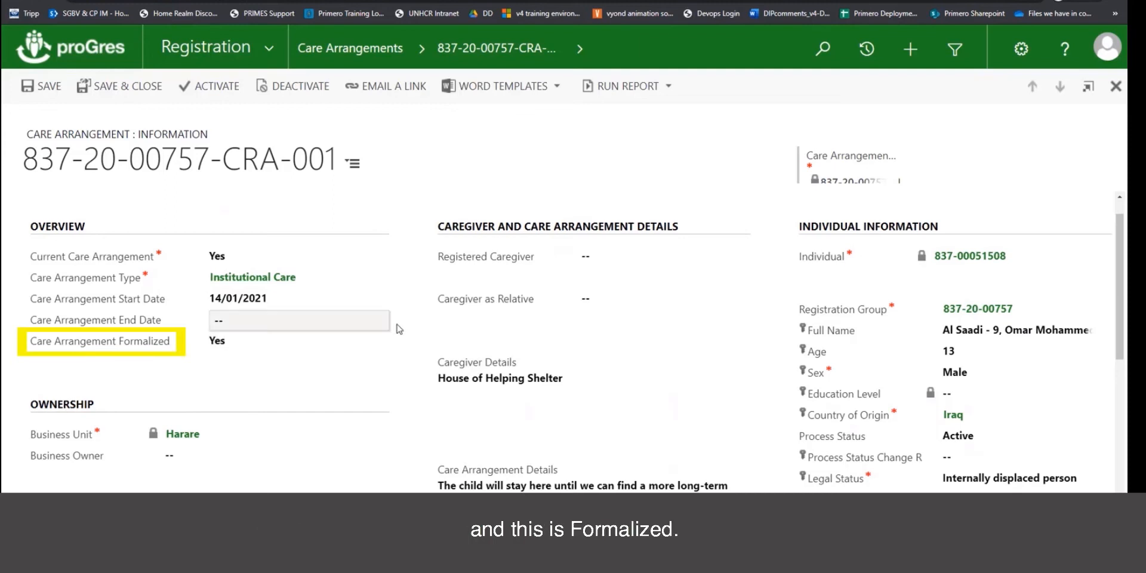
# Save and close the care arrangement.
pyautogui.scroll(-3, 390, 439)
pyautogui.scroll(3, 390, 439)
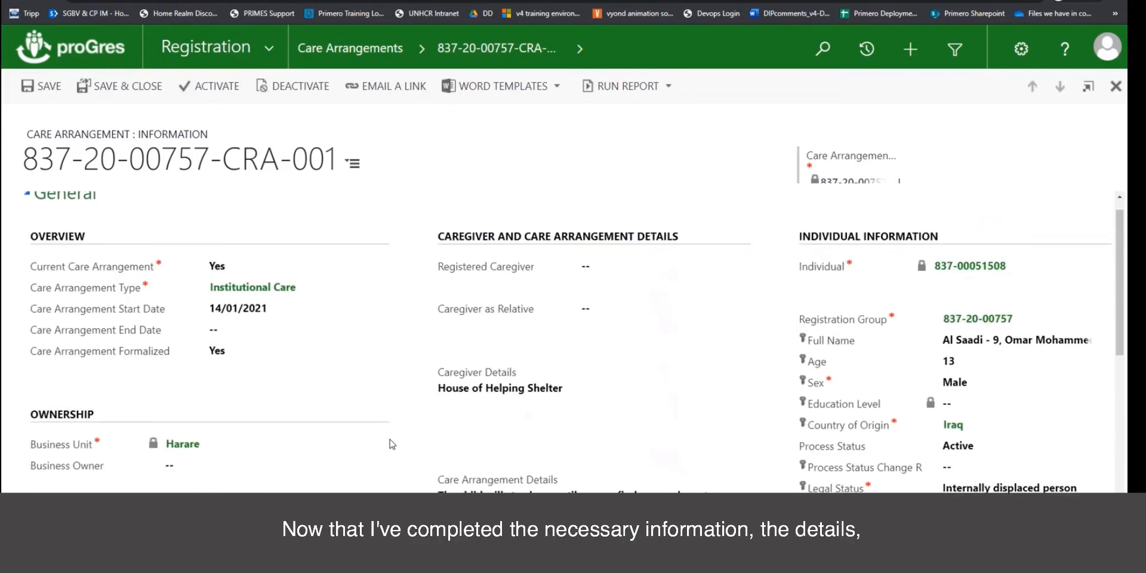
pyautogui.scroll(-3, 573, 463)
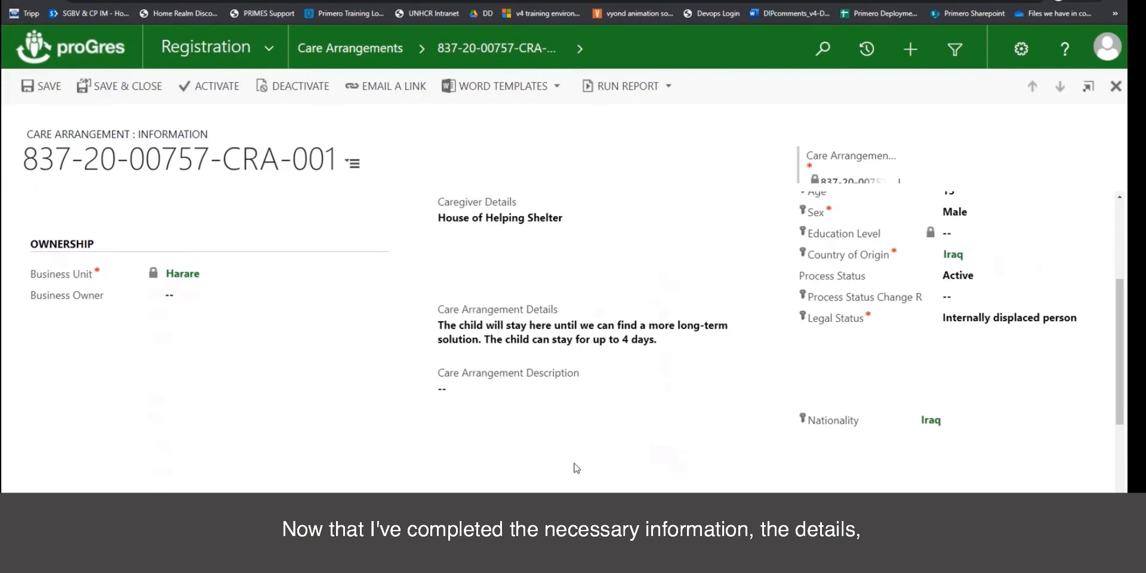
pyautogui.scroll(2, 431, 367)
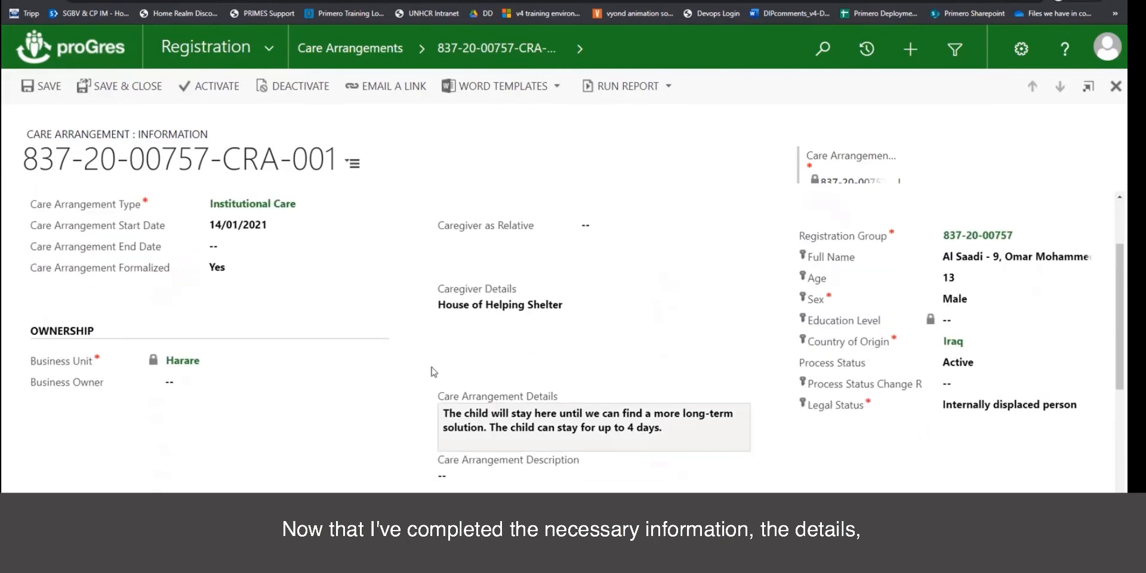
pyautogui.click(127, 90)
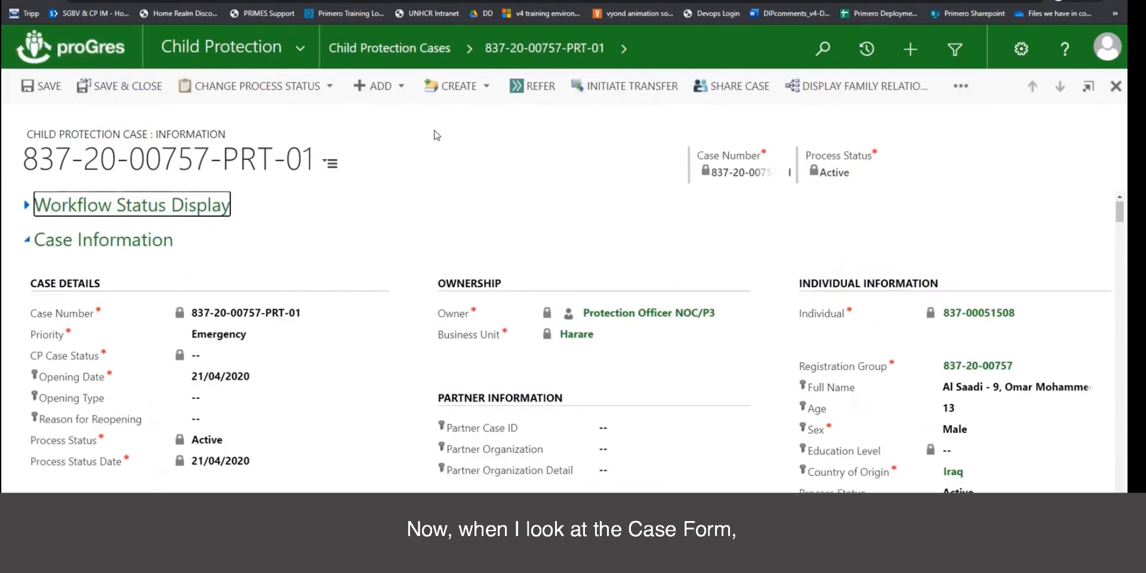
pyautogui.scroll(-10, 570, 421)
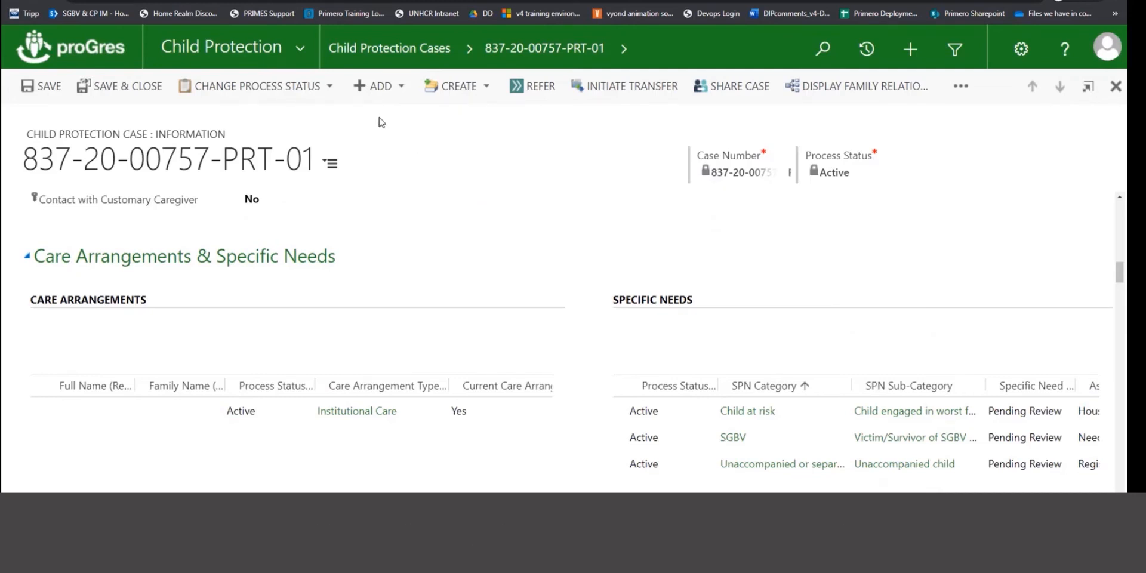
pyautogui.click(310, 53)
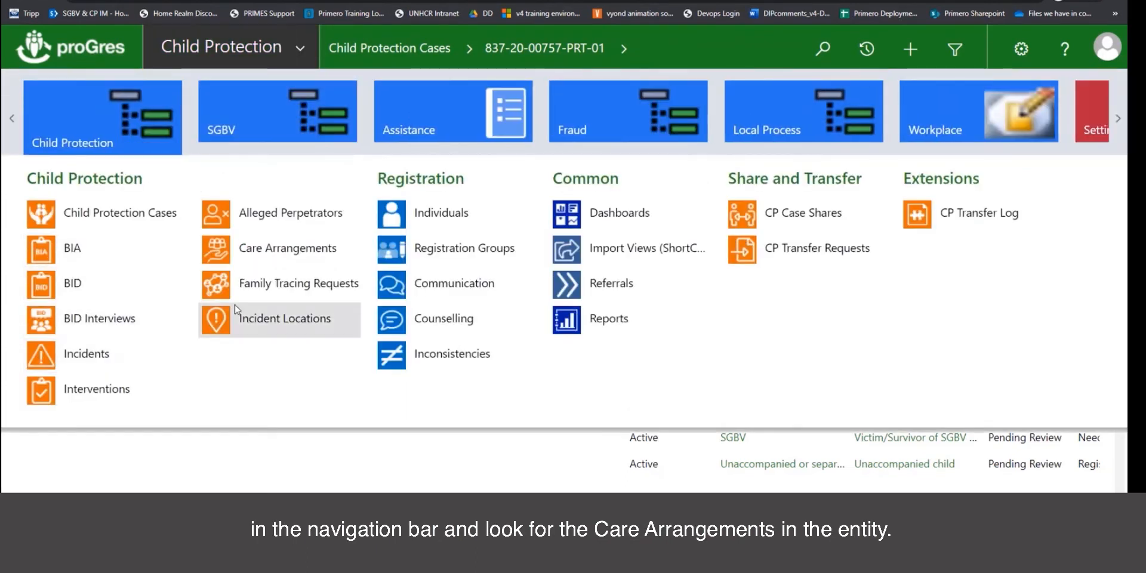
pyautogui.click(337, 254)
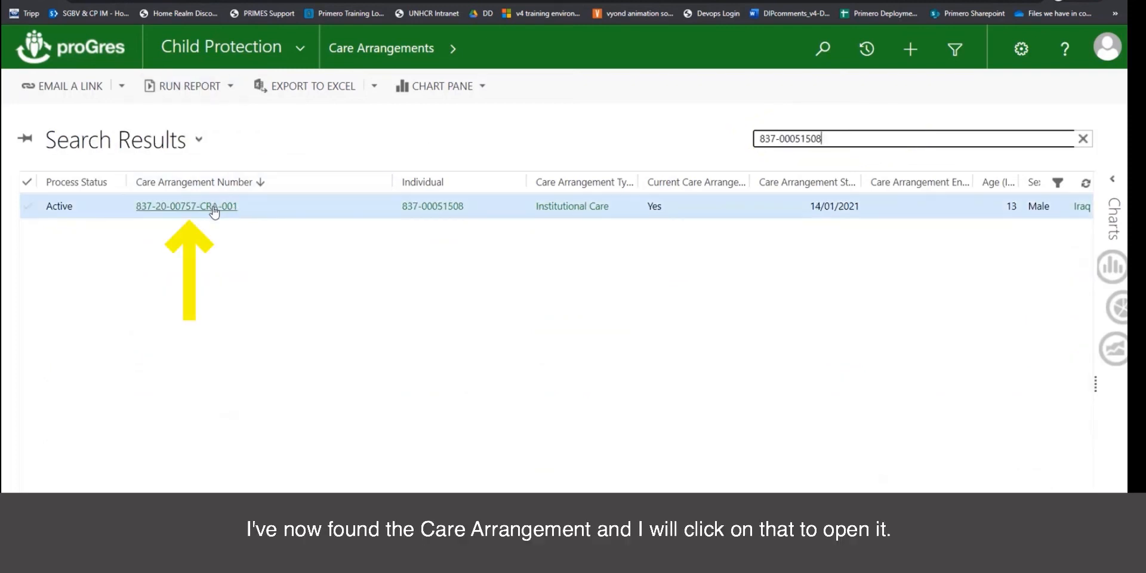
pyautogui.click(213, 208)
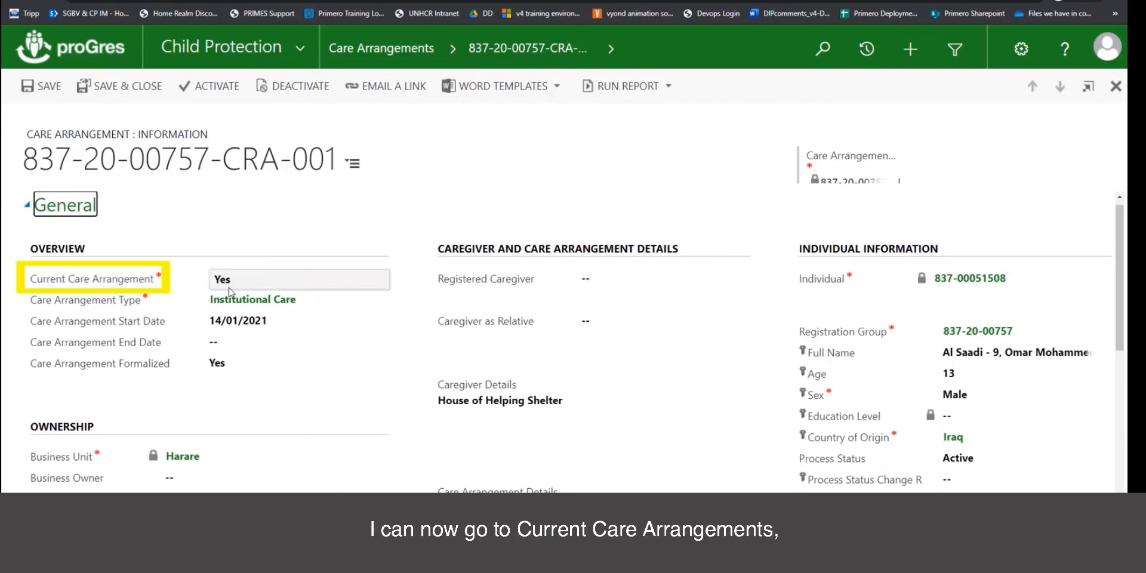
# Set Current Care Arrangement to No and End Date to 15/01/2021, then save and close.
pyautogui.click(250, 285)
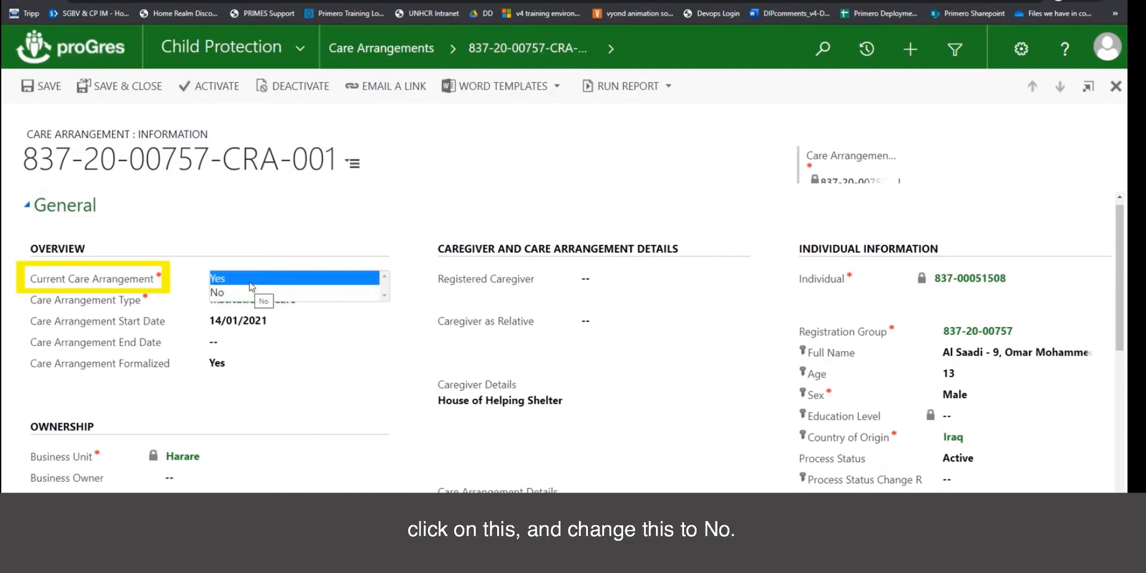
pyautogui.click(247, 292)
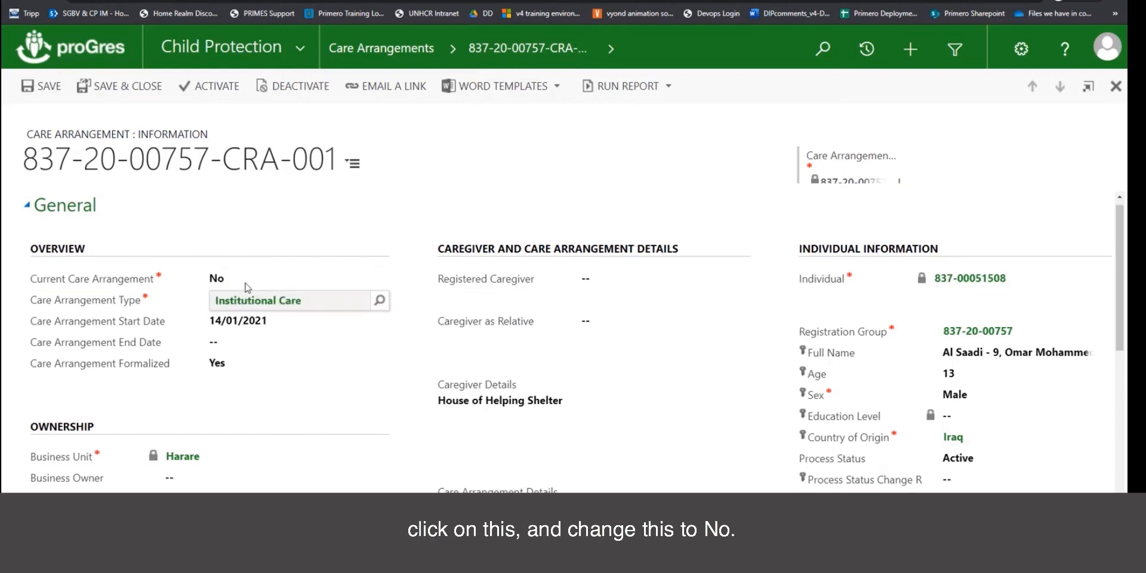
pyautogui.click(250, 342)
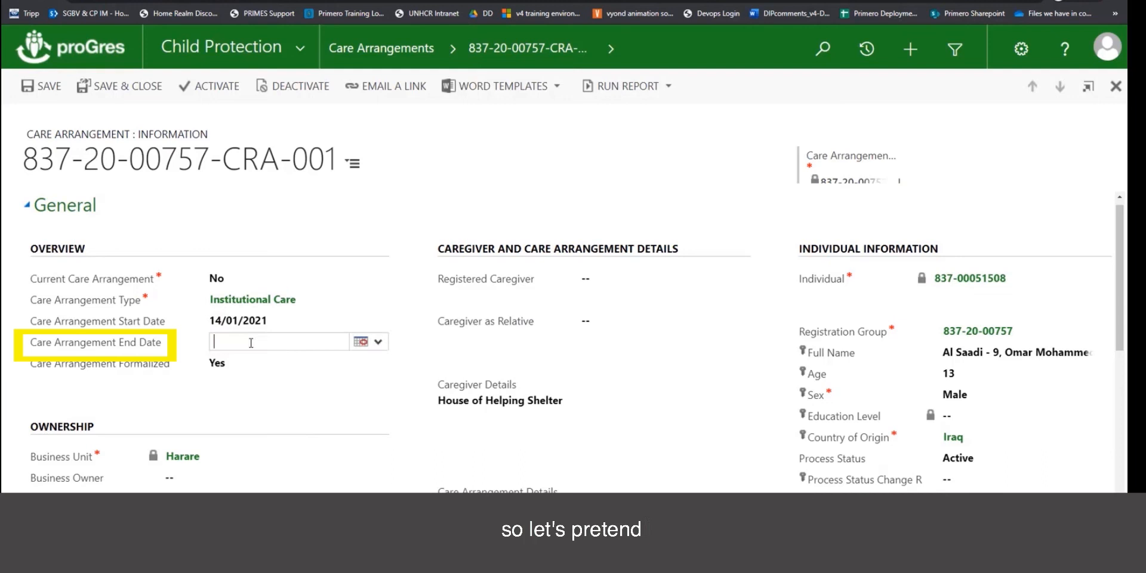
pyautogui.click(361, 341)
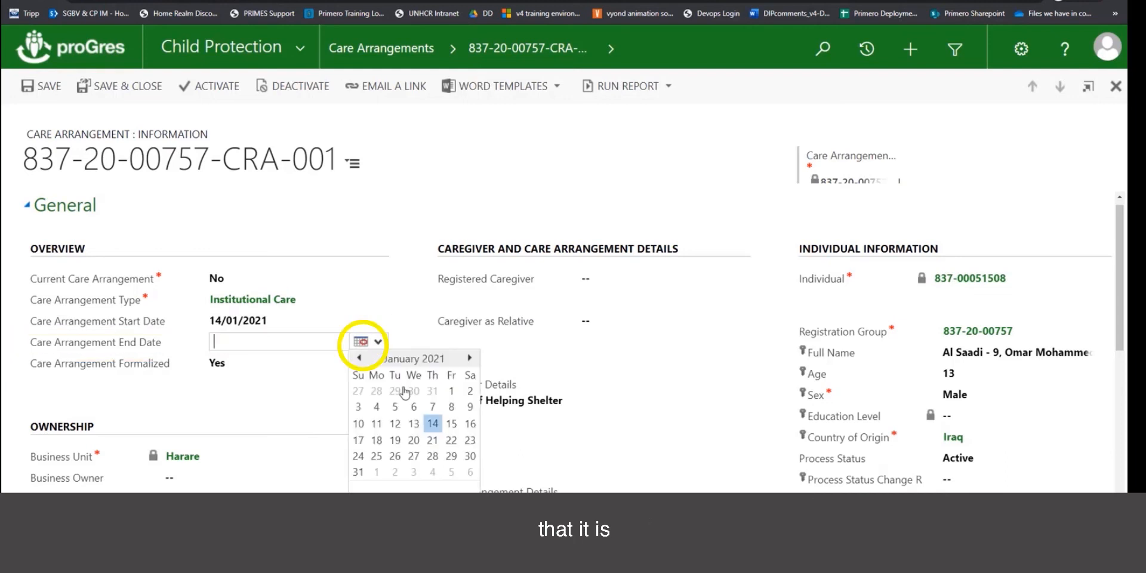
pyautogui.click(452, 425)
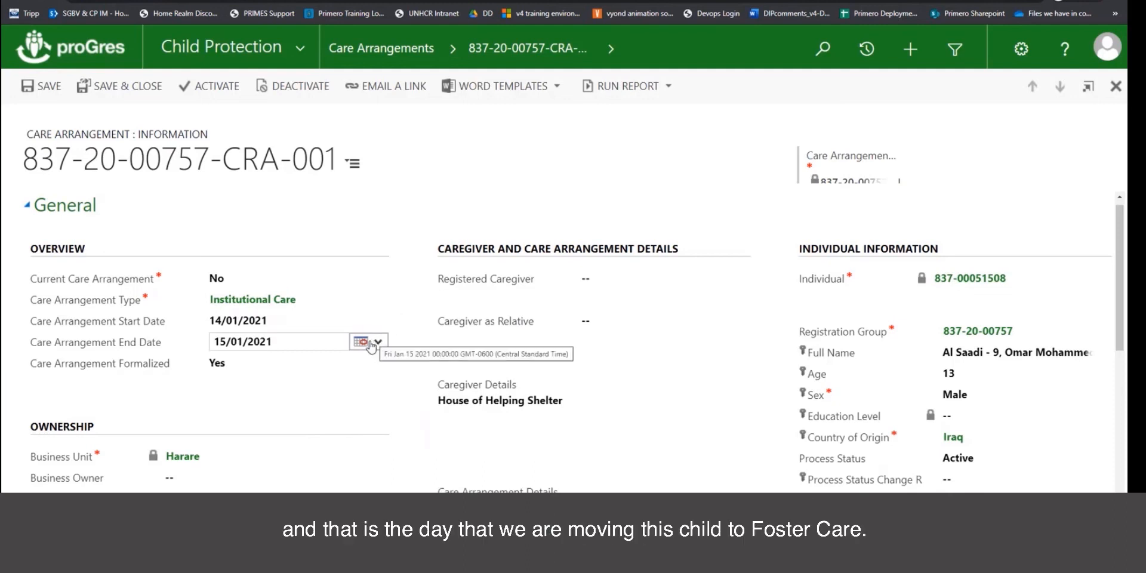
pyautogui.click(134, 90)
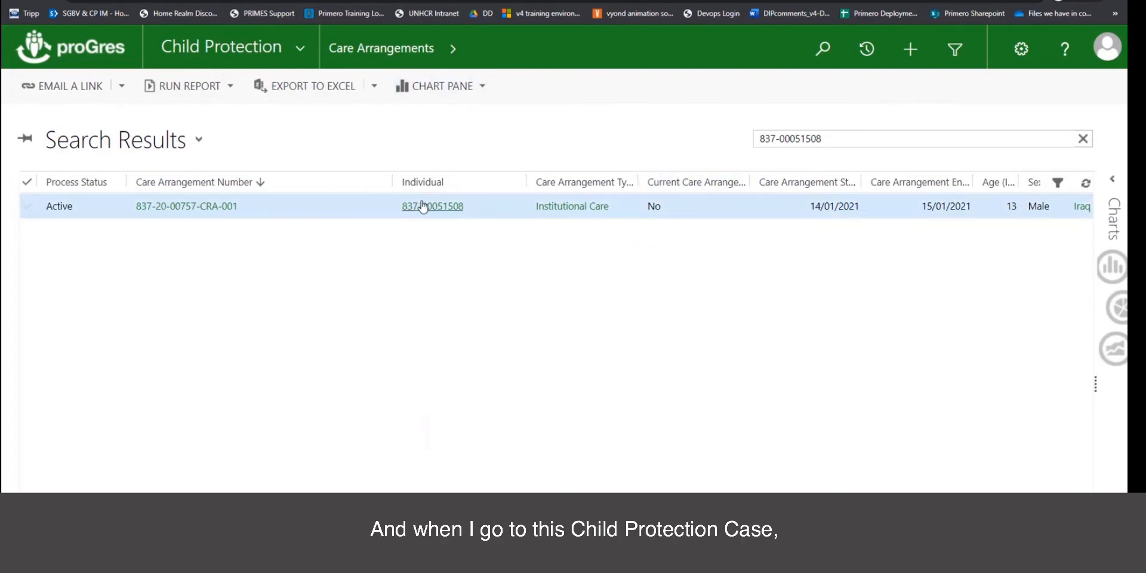
pyautogui.click(307, 44)
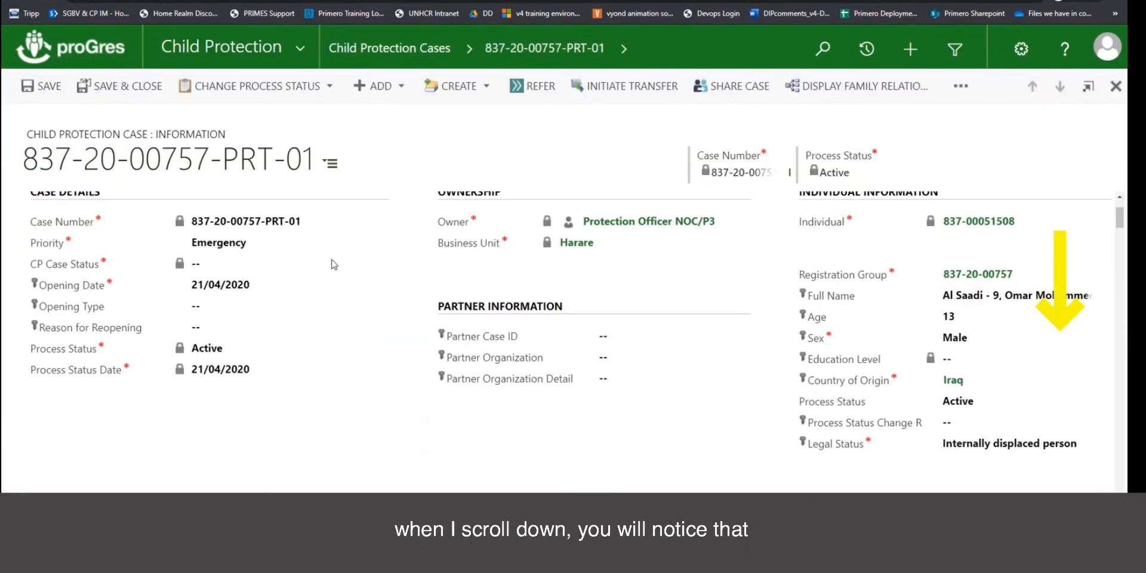
pyautogui.scroll(-10, 334, 264)
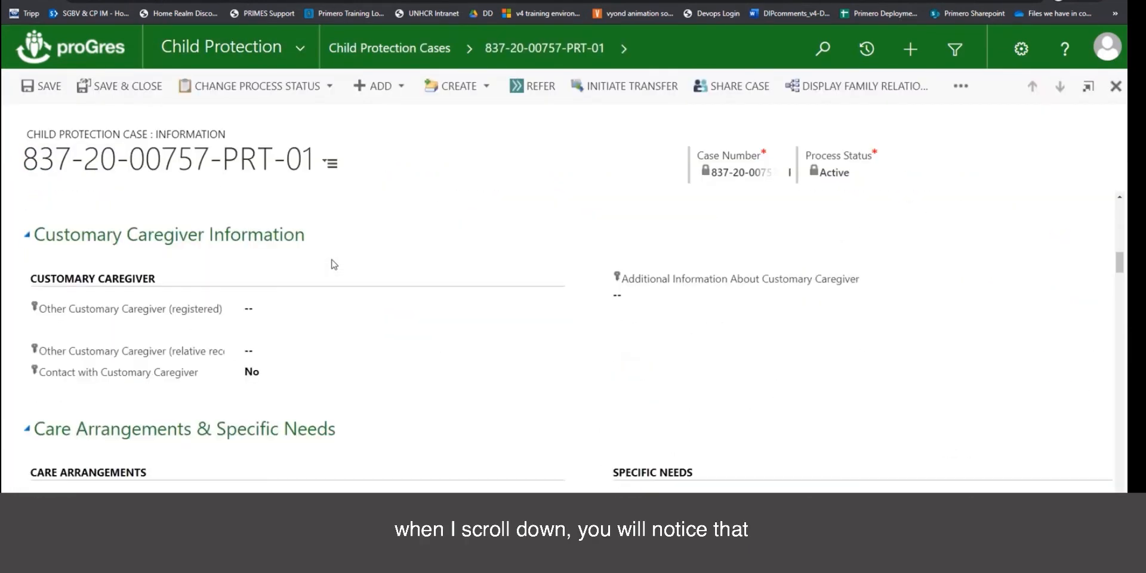
pyautogui.scroll(-3, 334, 264)
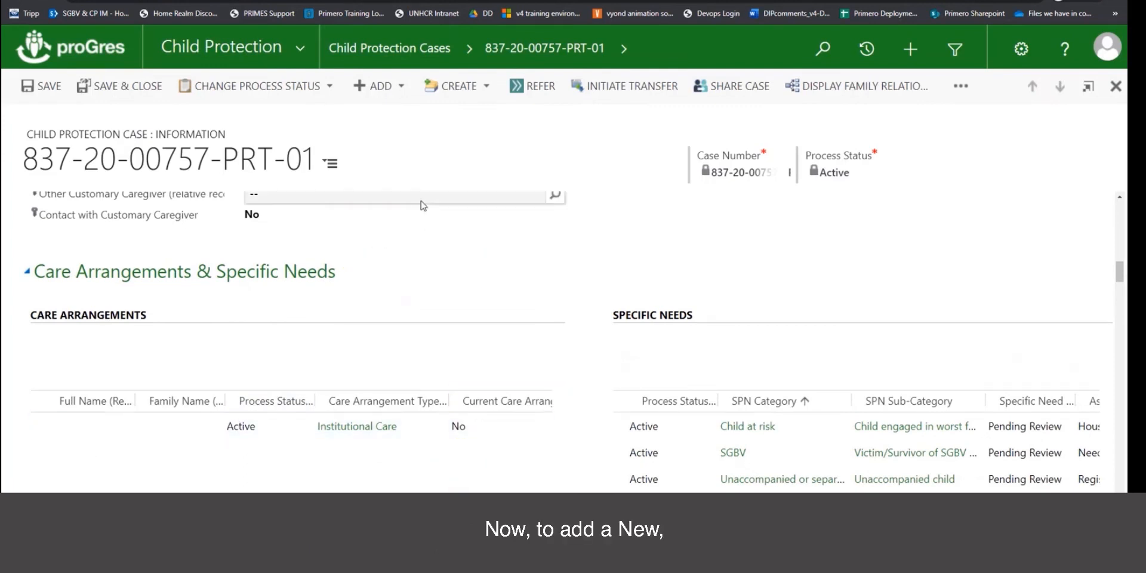
# Add a new care arrangement to the case, marked current, with type Foster Care.
pyautogui.click(403, 90)
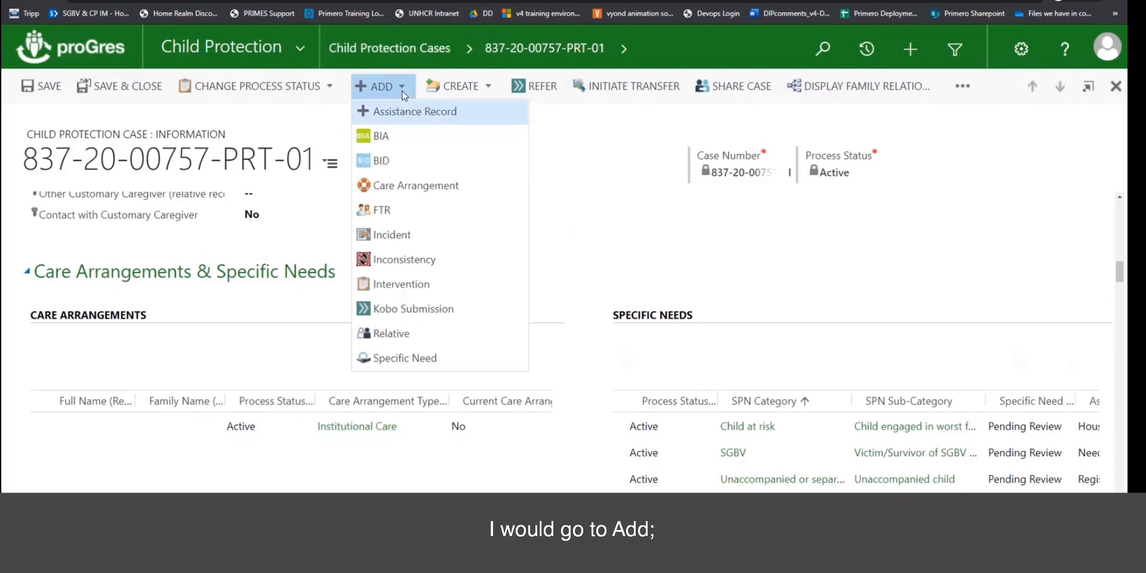
pyautogui.click(412, 190)
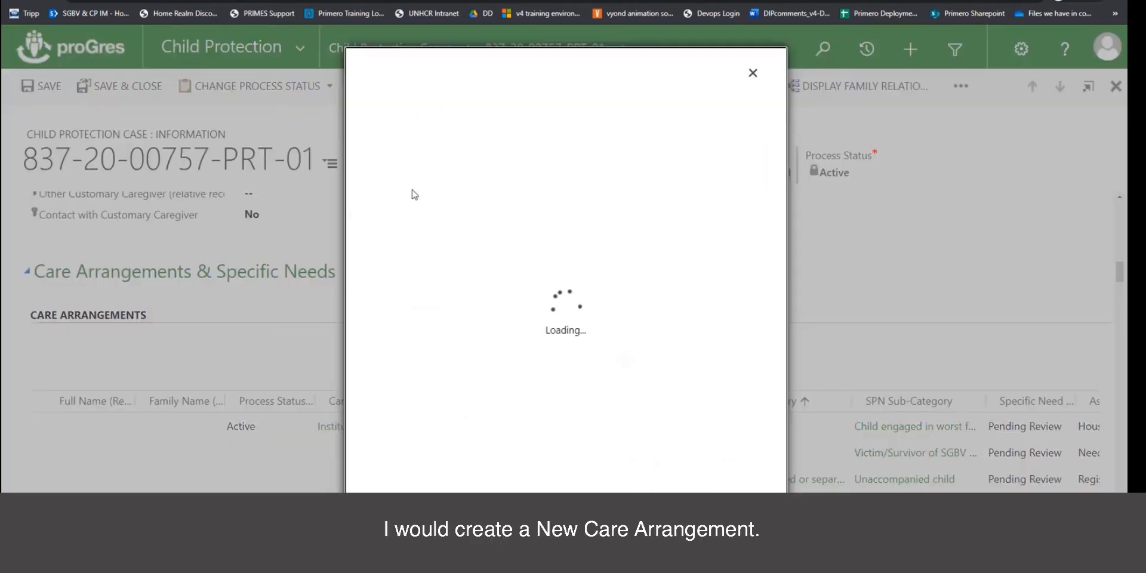
pyautogui.click(517, 135)
pyautogui.click(512, 172)
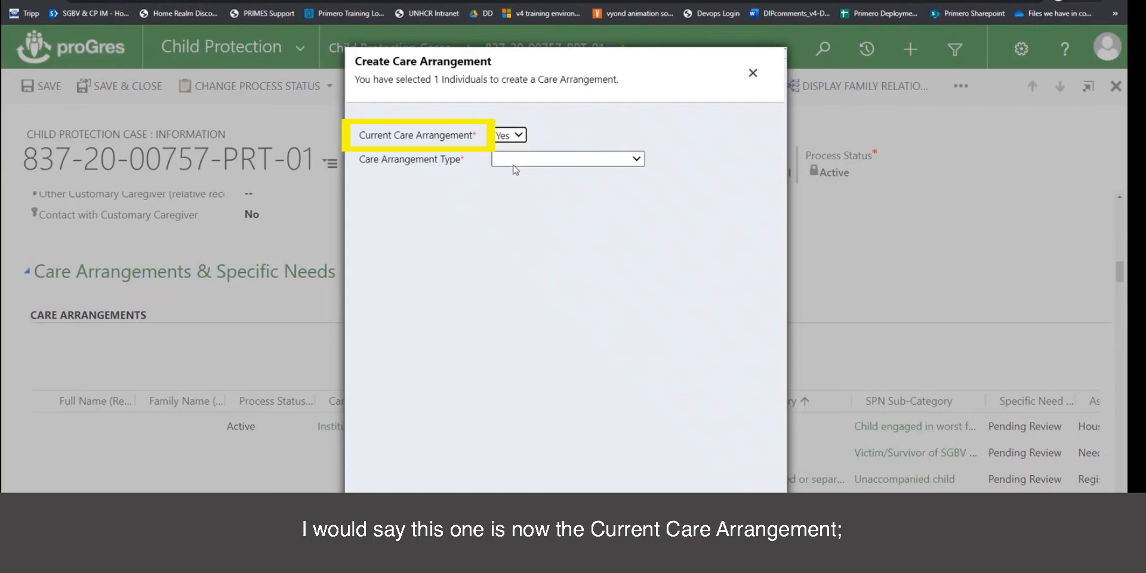
pyautogui.click(635, 158)
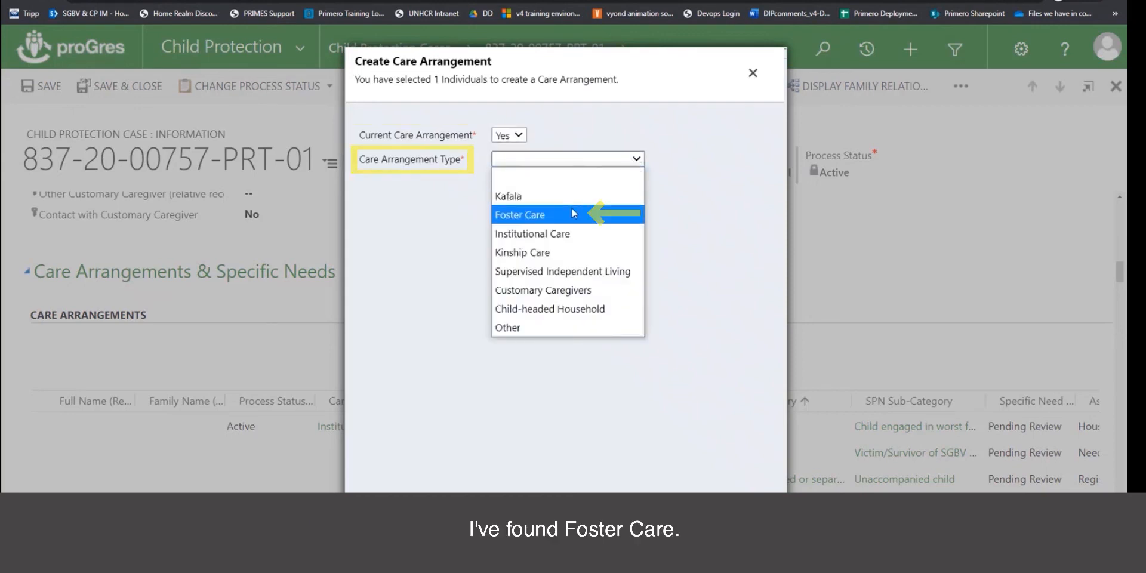
pyautogui.click(571, 215)
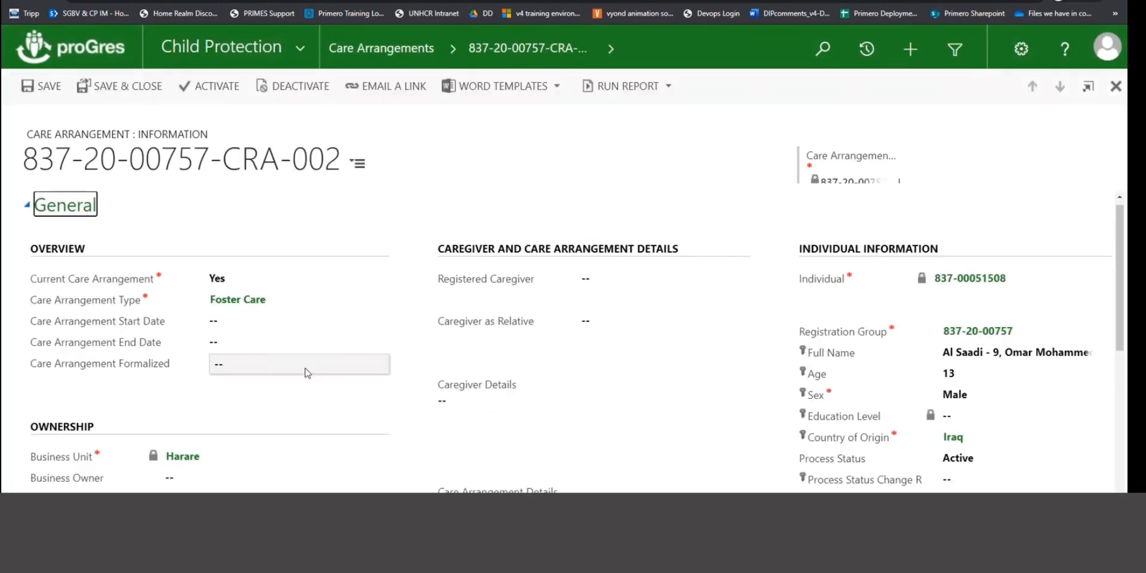
# Set start date 15/01/2021, mark it formalized, and pick the foster caregiver as Registered Caregiver.
pyautogui.click(253, 325)
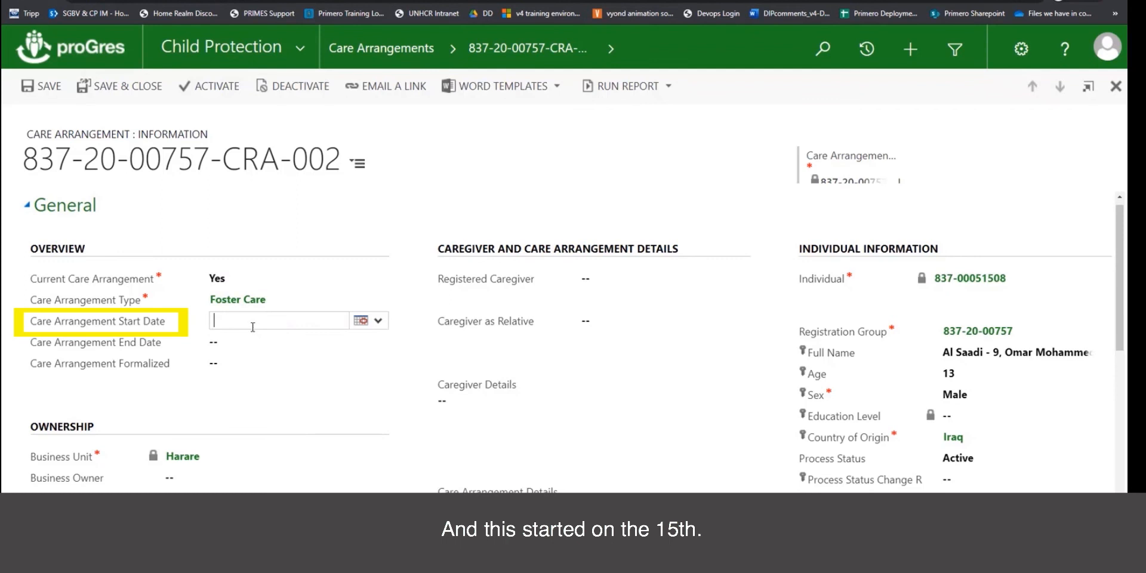
pyautogui.click(360, 321)
pyautogui.click(452, 403)
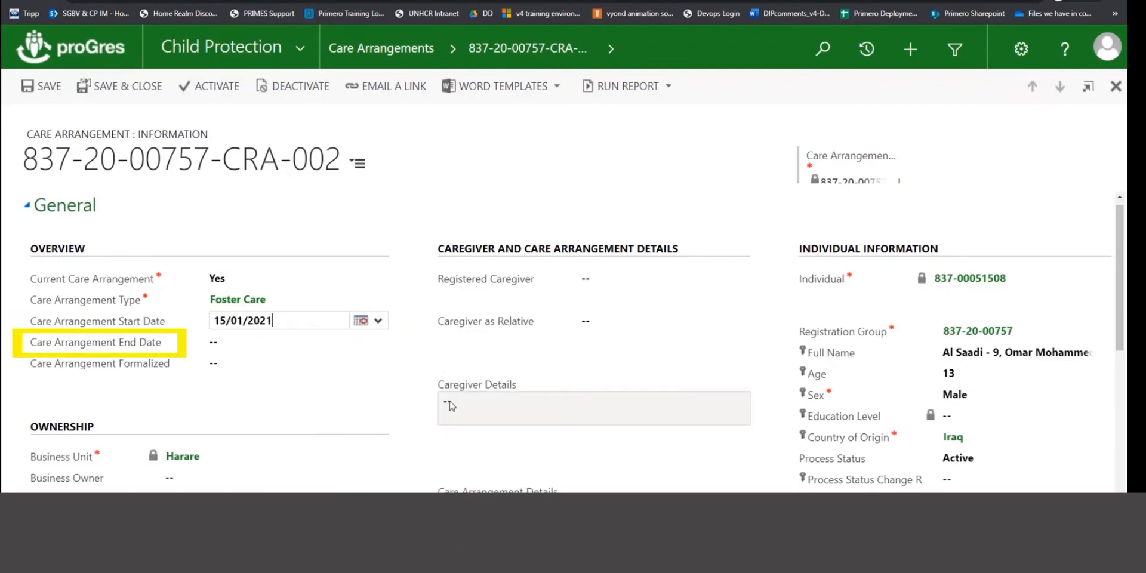
pyautogui.click(225, 365)
pyautogui.click(224, 377)
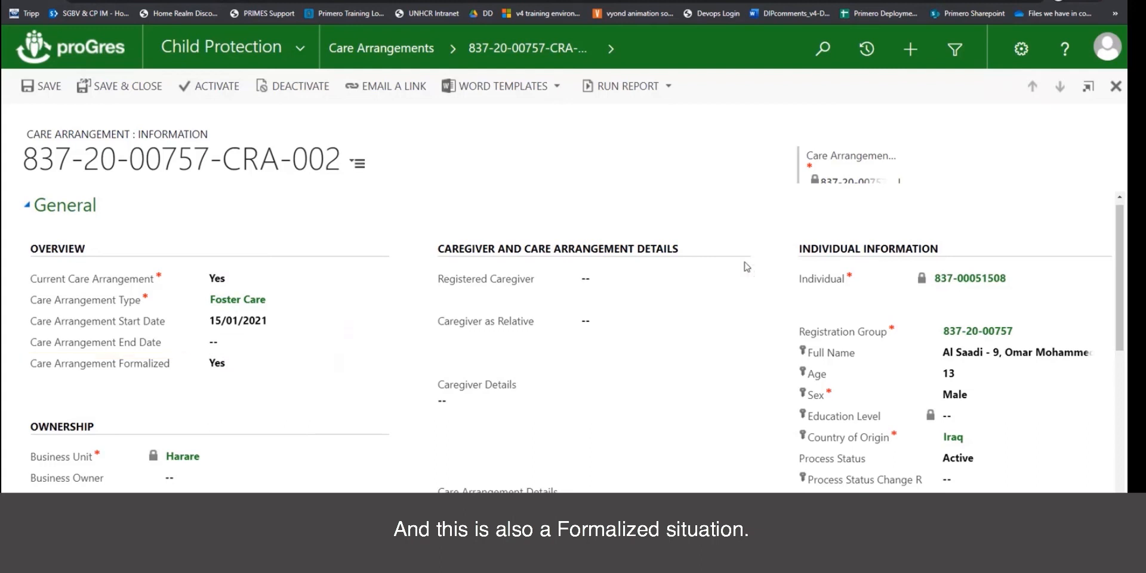
pyautogui.click(741, 280)
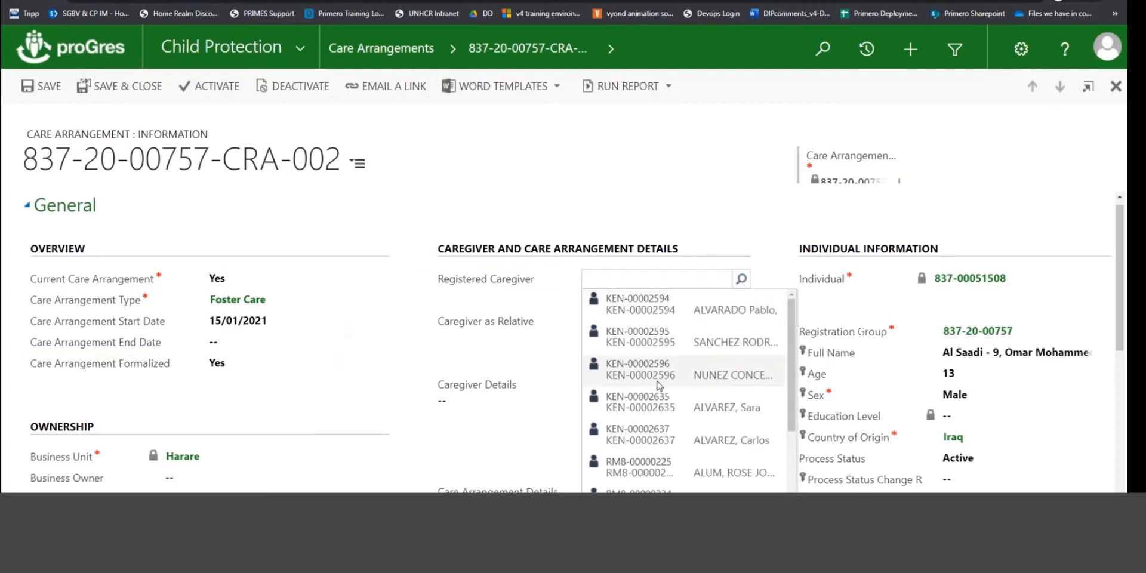
pyautogui.click(644, 346)
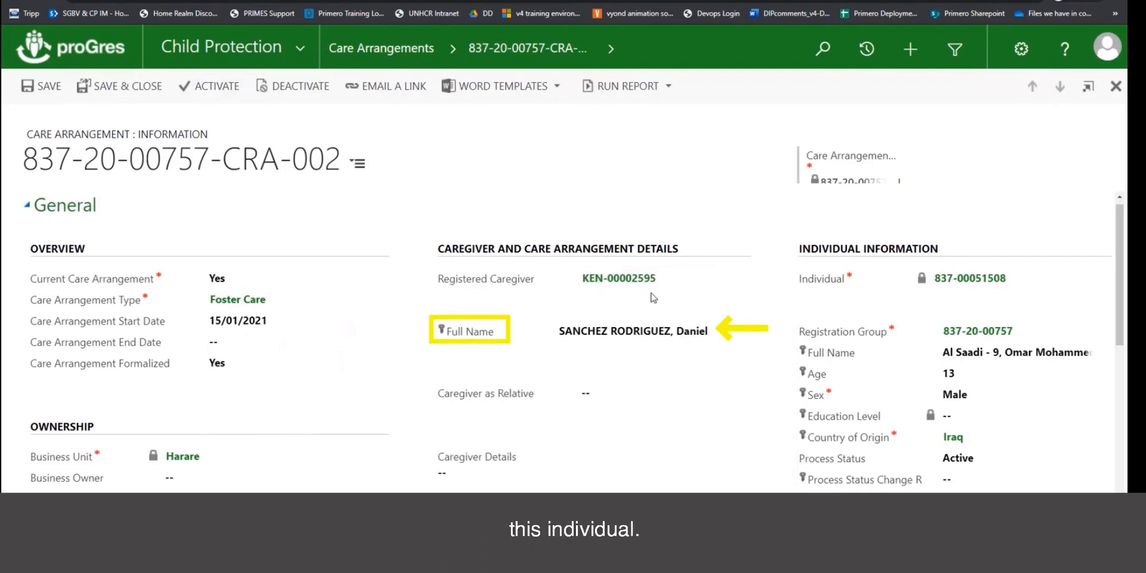
# Enter Caregiver Details: 'the care giver can be found at this address:' and 'this phone number'.
pyautogui.scroll(-2, 690, 352)
pyautogui.click(570, 348)
pyautogui.write('arrange')
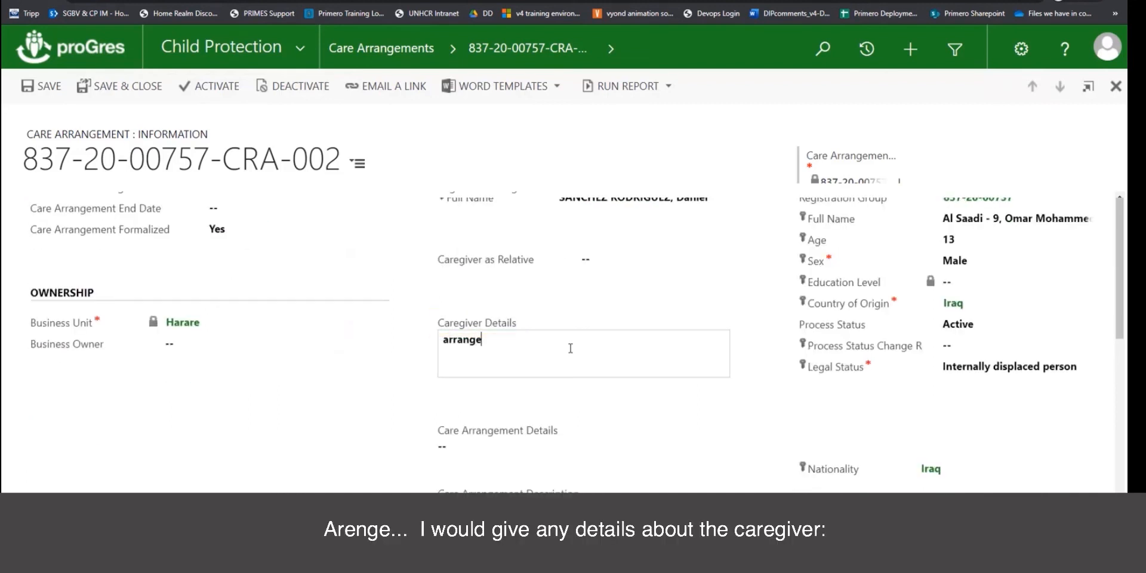
pyautogui.press('BackSpace')
pyautogui.press('BackSpace')
pyautogui.write('the care giver ')
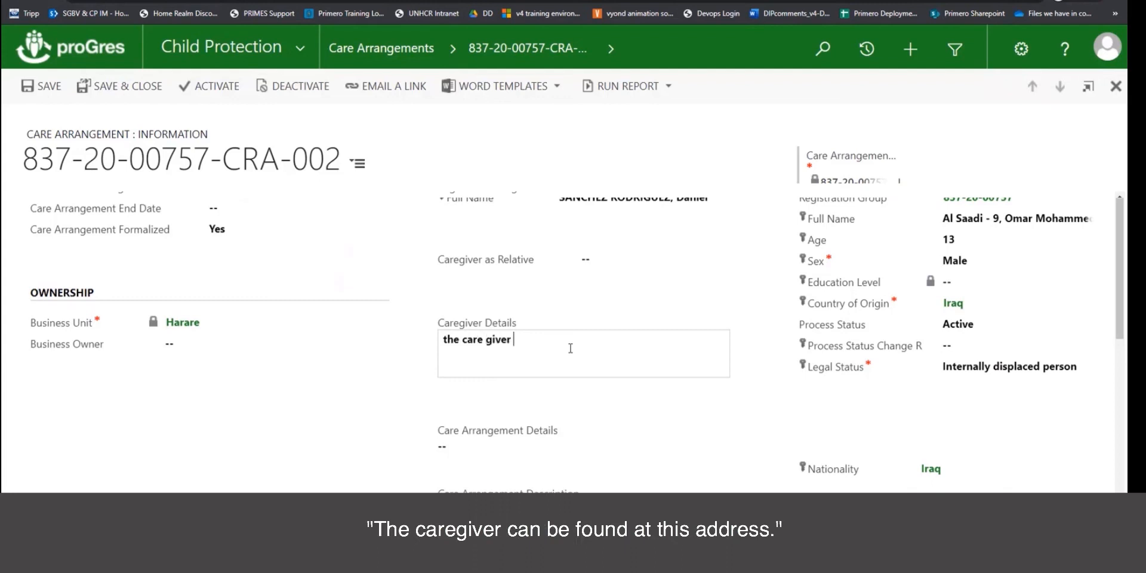
pyautogui.write('can be found at this address')
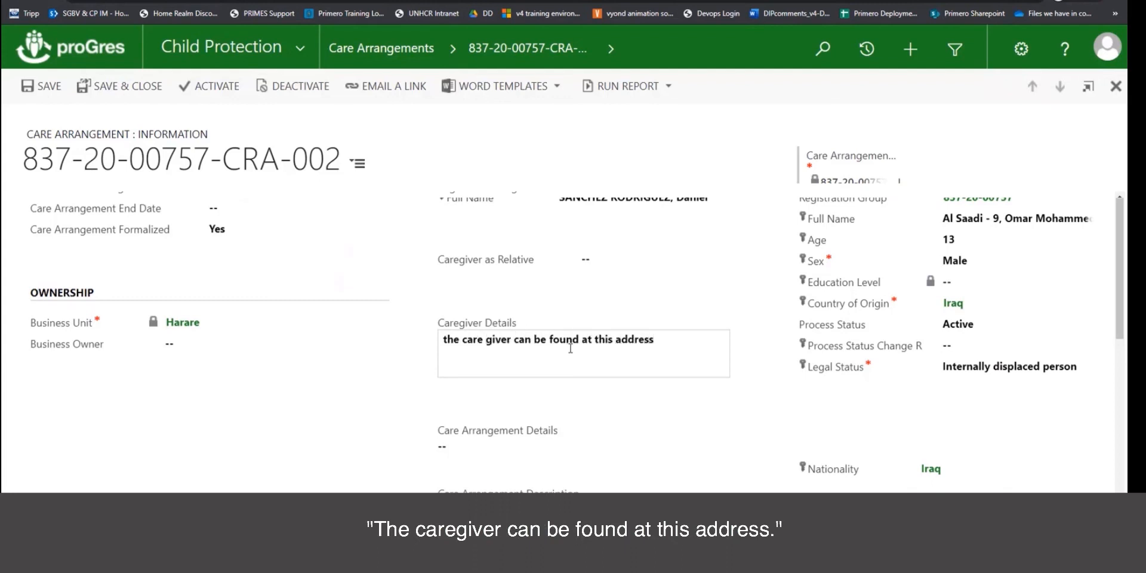
pyautogui.write(':')
pyautogui.press('Return')
pyautogui.write('this phone number')
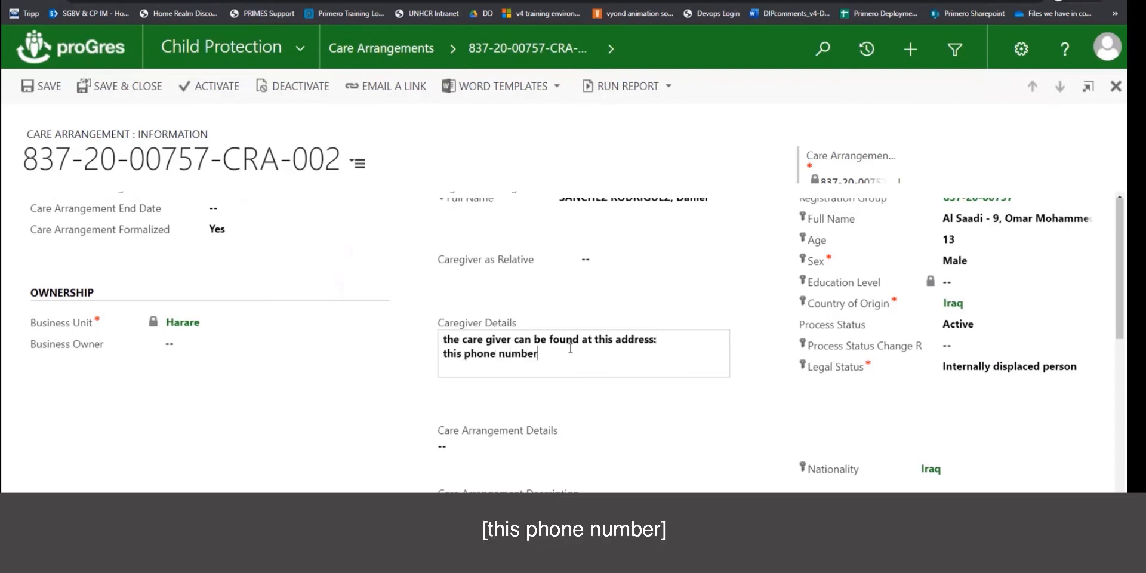
pyautogui.click(527, 452)
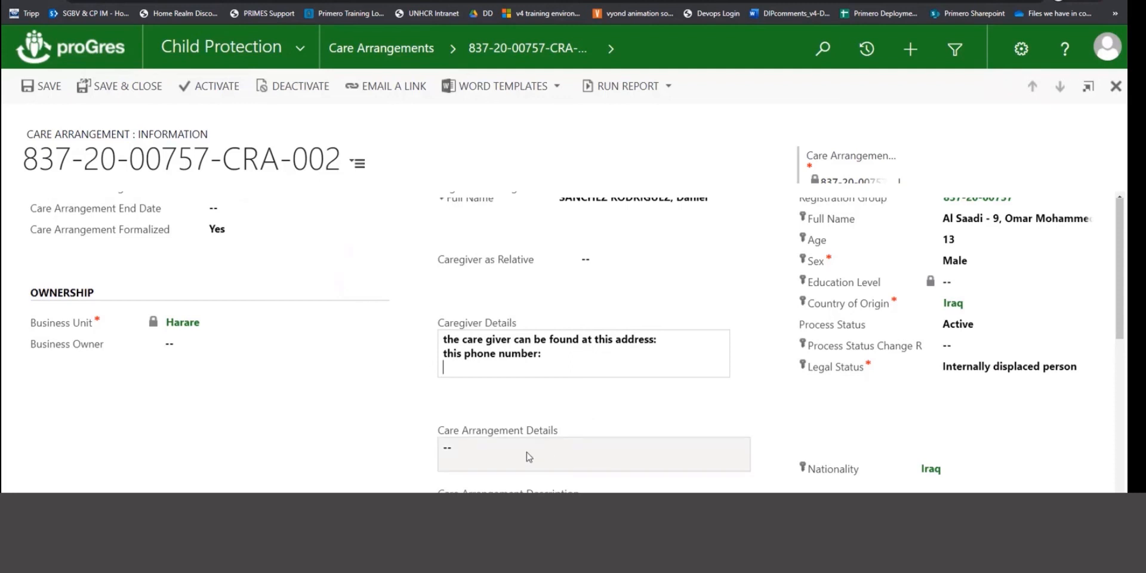
# In Care Arrangement Details, note it is longer term, updated monthly until a permanent solution is found.
pyautogui.write('T')
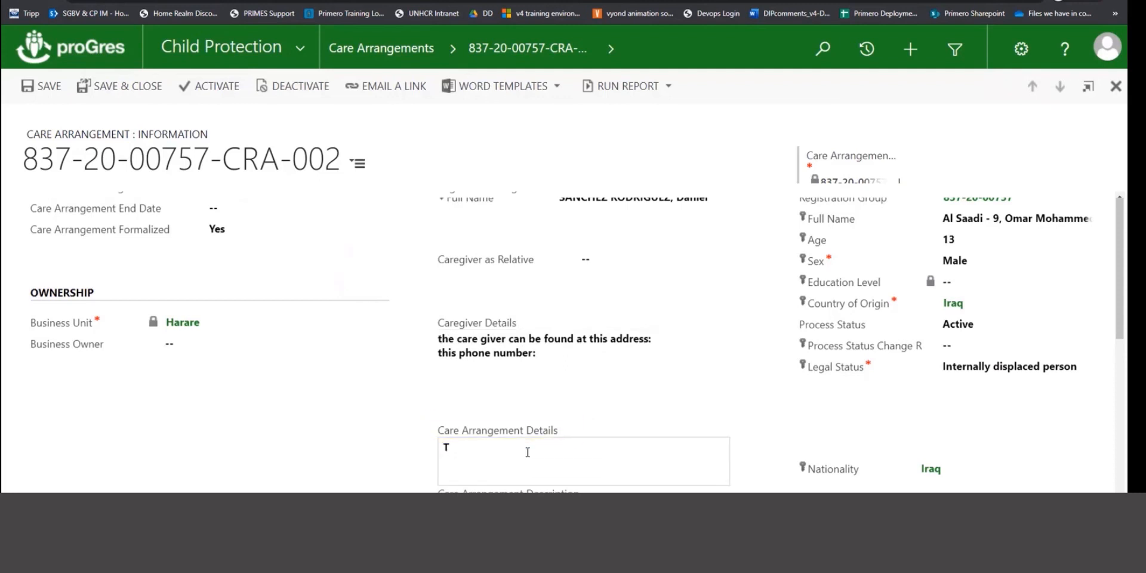
pyautogui.write('his arrange')
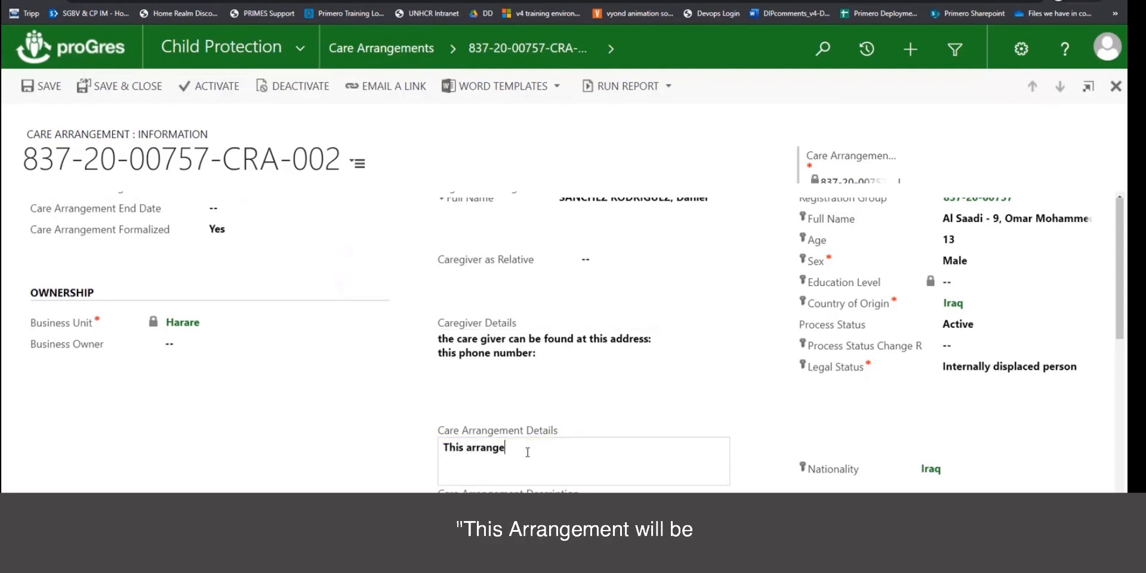
pyautogui.write('ment will be')
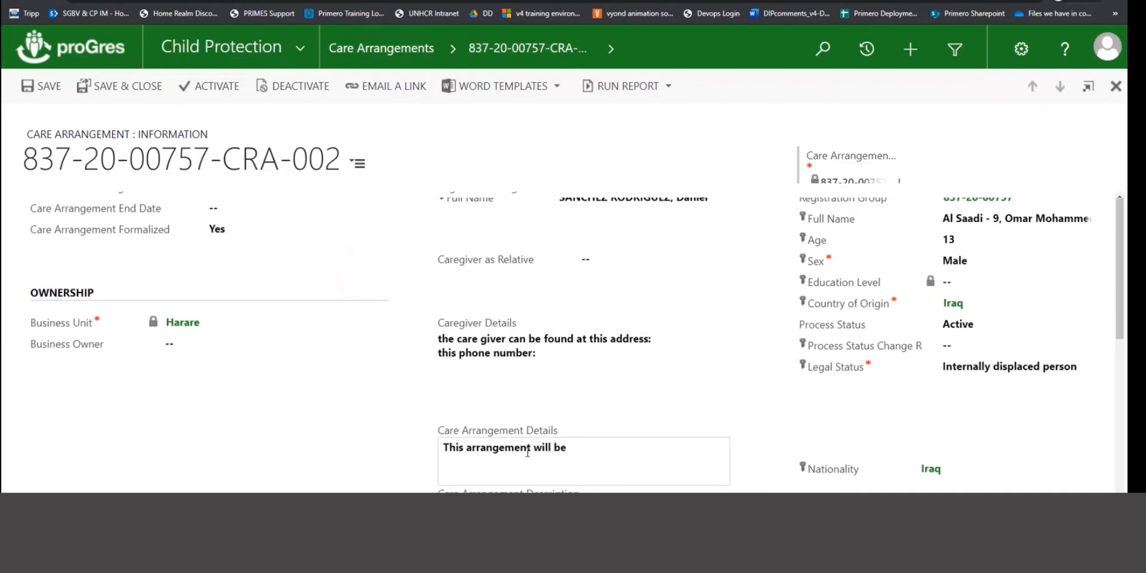
pyautogui.write(' longer ')
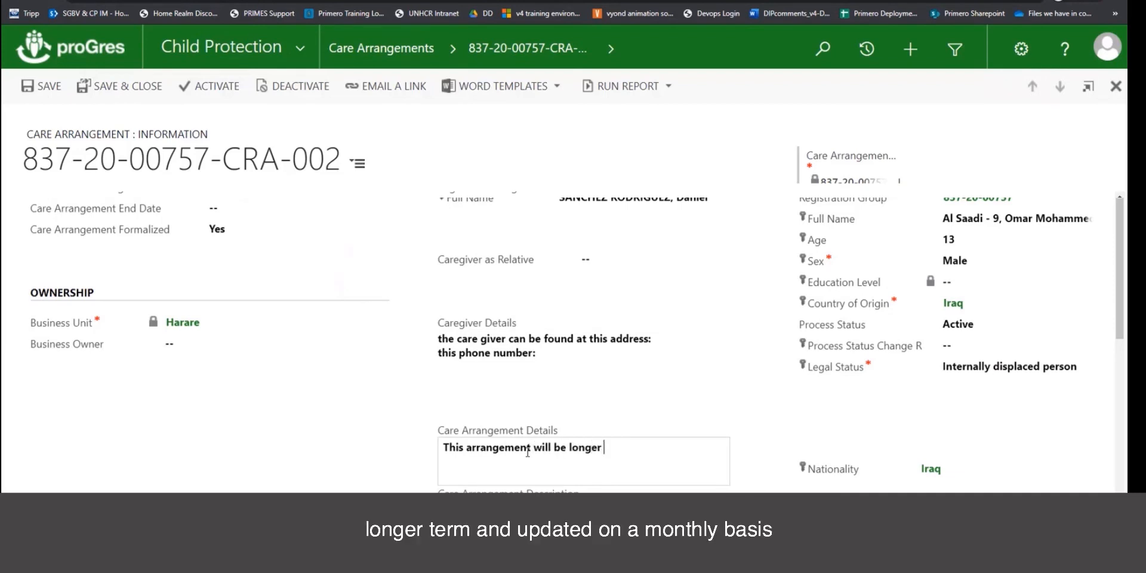
pyautogui.write('term and updated on a month')
pyautogui.write('ly basis until ')
pyautogui.write('perman')
pyautogui.write('nt ')
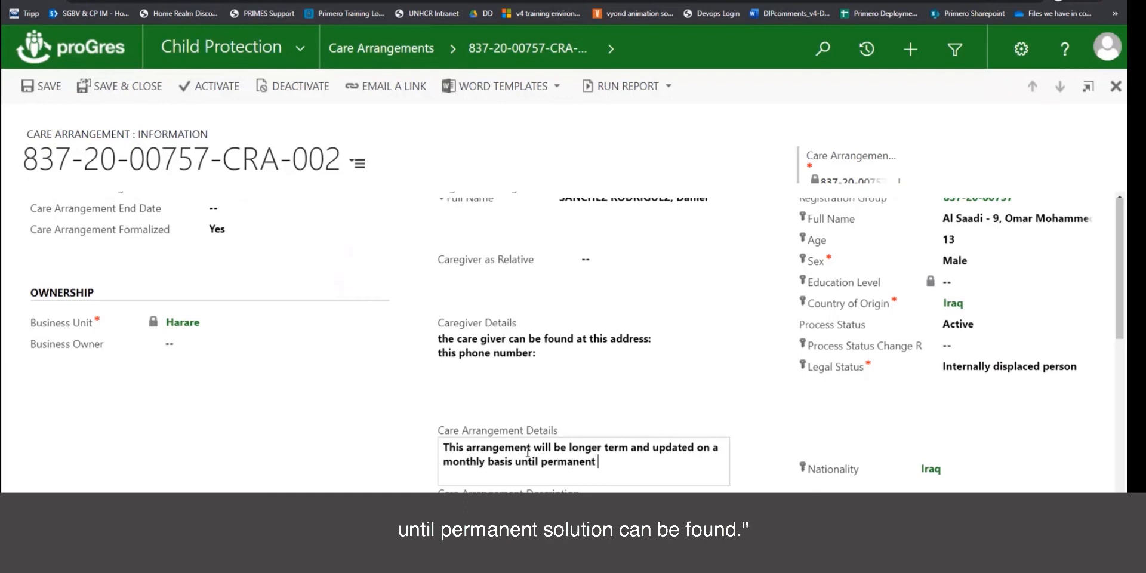
pyautogui.write('solution can be found')
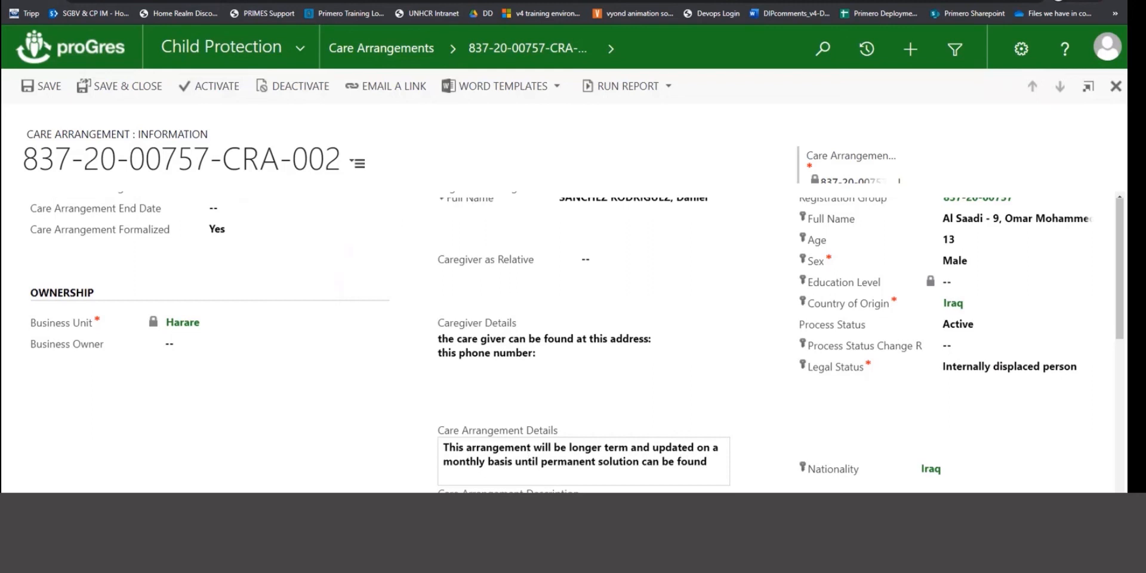
pyautogui.scroll(1, 550, 479)
# In Care Arrangement Description, note the child will stay with the caregiver, his wife and 3 other children.
pyautogui.scroll(-2, 550, 480)
pyautogui.click(512, 478)
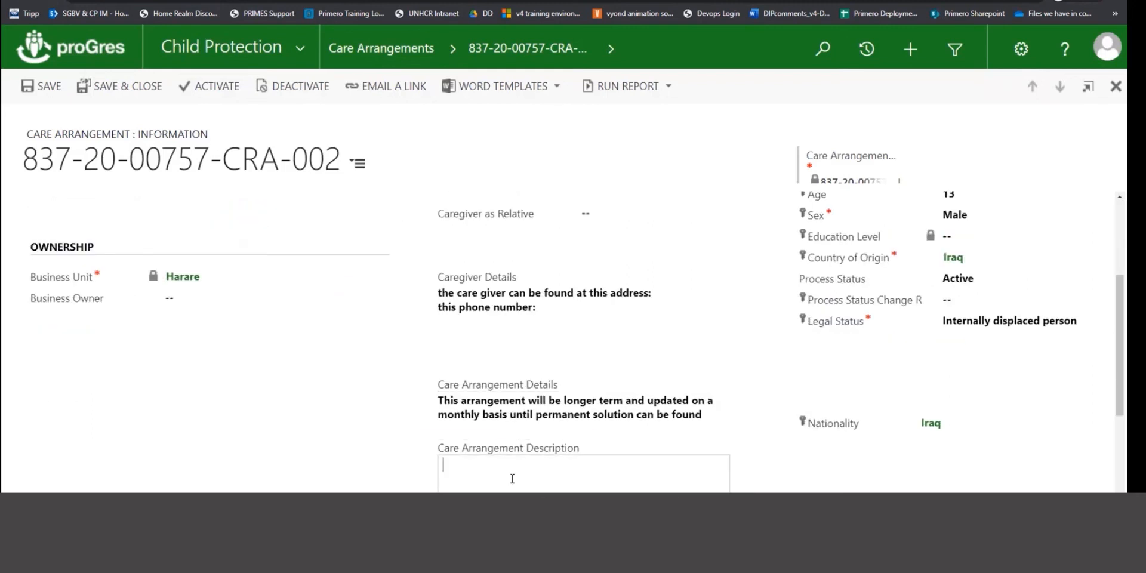
pyautogui.write('The child will stay at the home of')
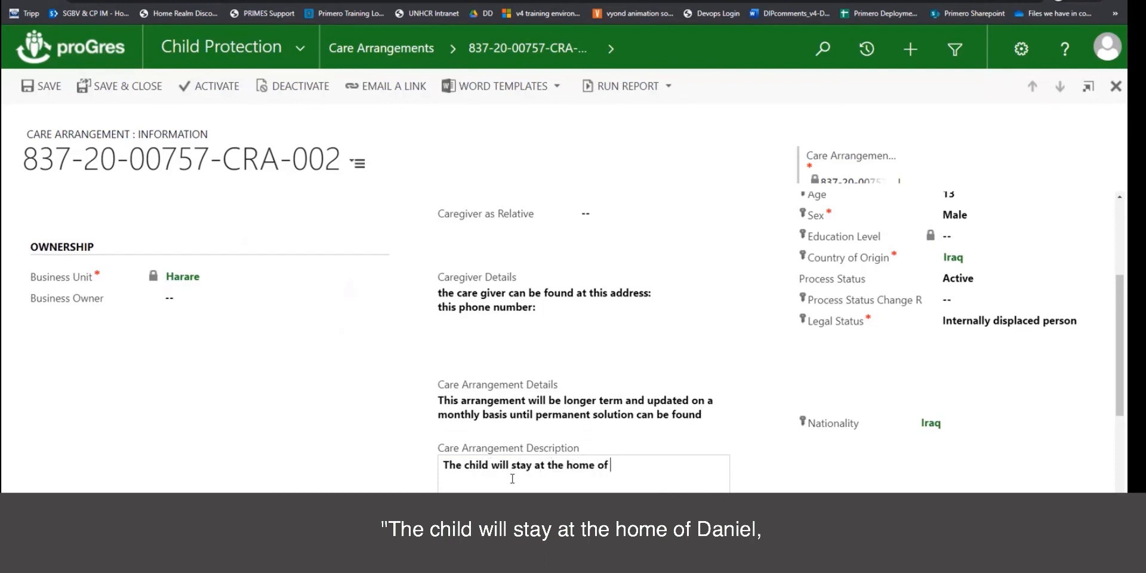
pyautogui.write(' Daniel, wi')
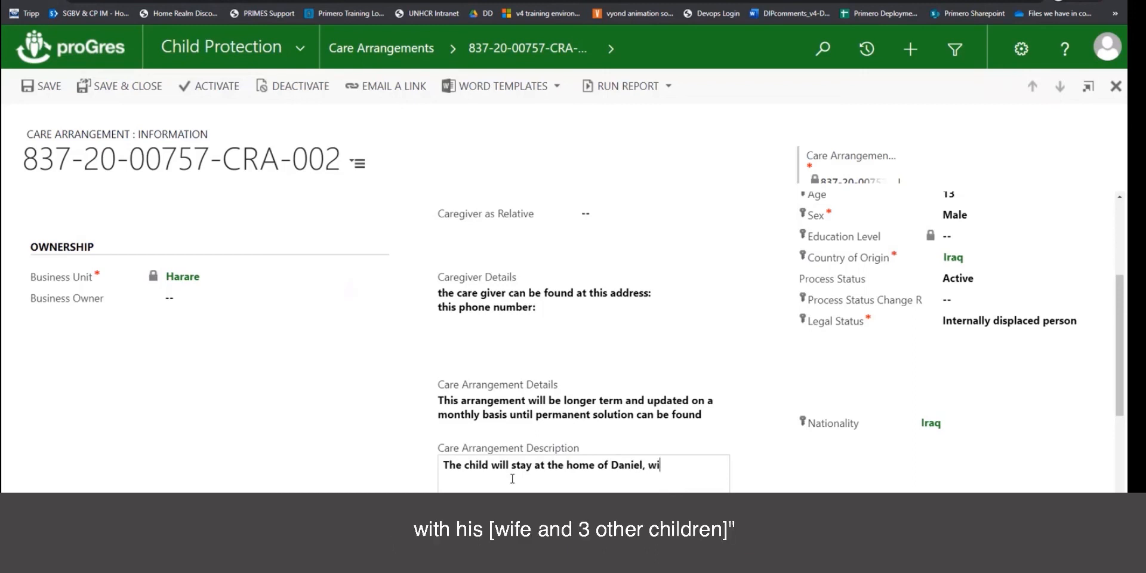
pyautogui.write('th his wife and 3 other children.')
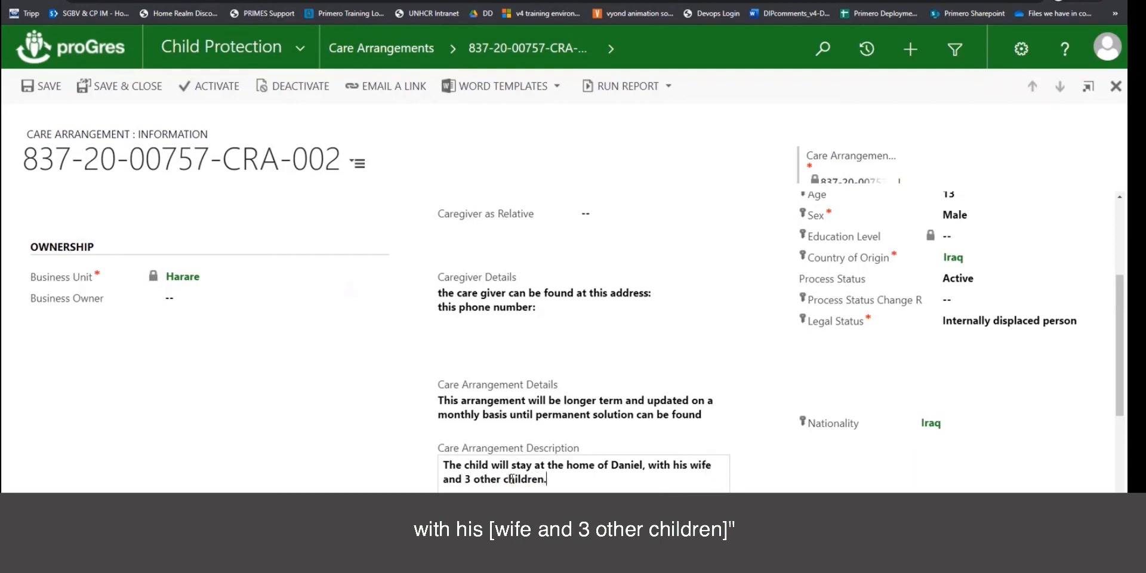
# Save and close the Foster Care arrangement and scroll to the case's Care Arrangements grid.
pyautogui.click(96, 88)
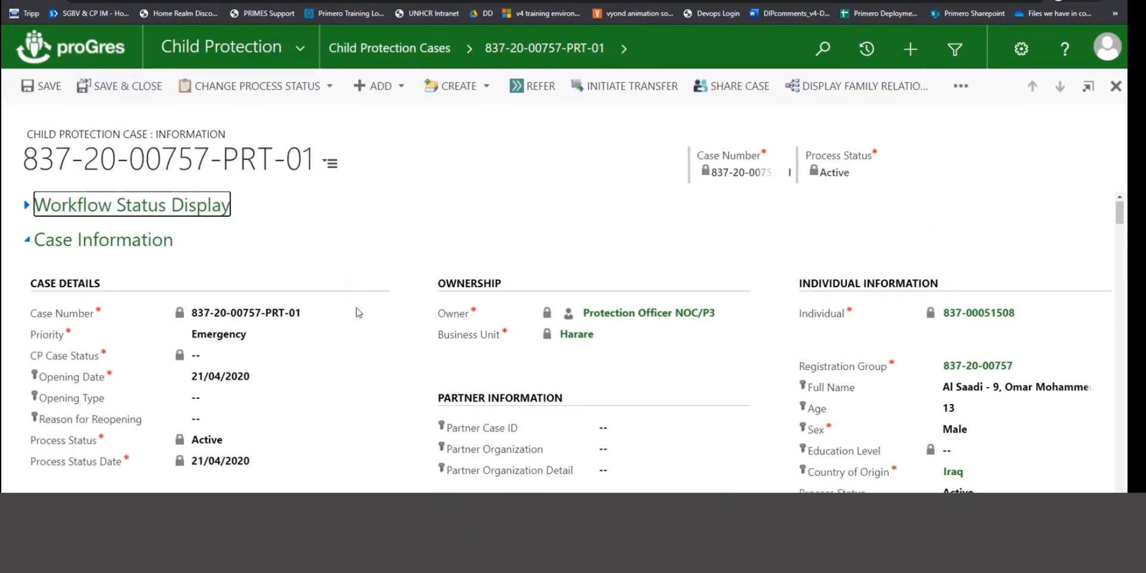
pyautogui.scroll(-5, 356, 332)
pyautogui.scroll(-10, 355, 332)
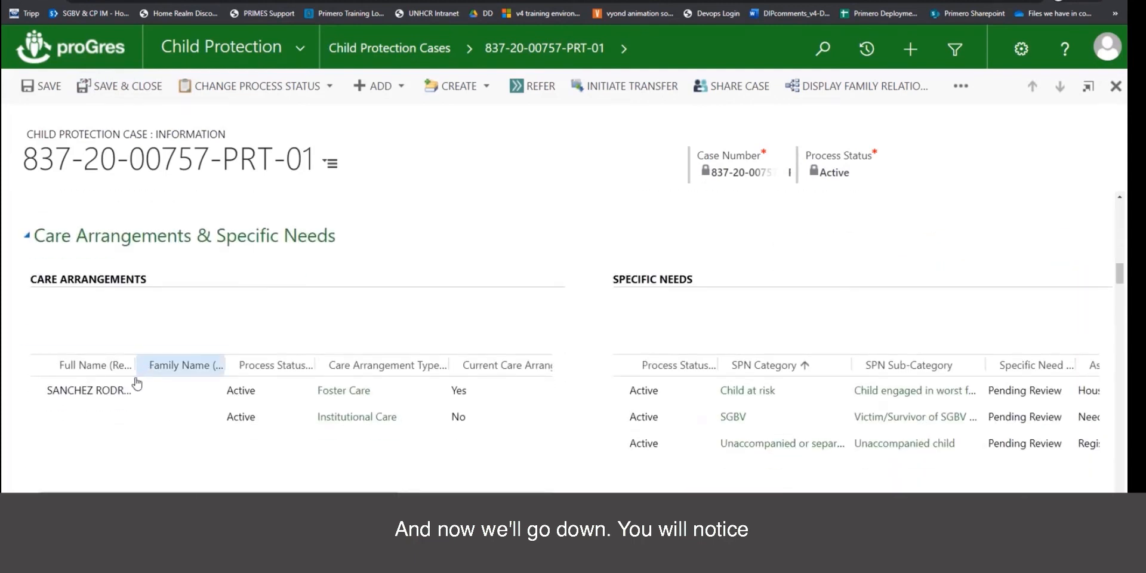